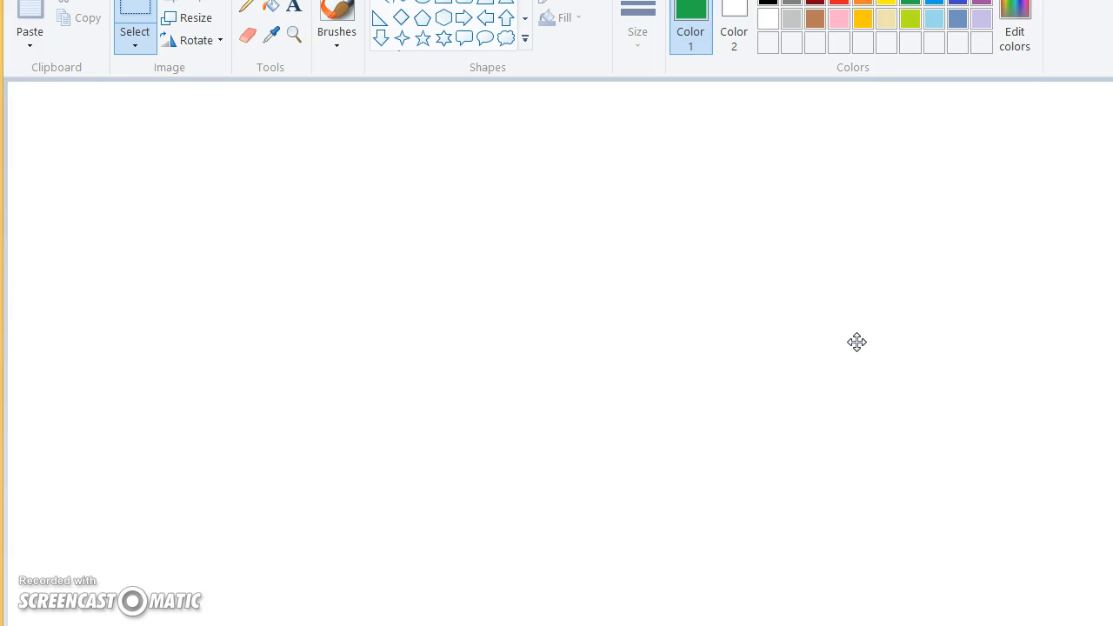
Place a text box about 917 px wide across the upper canvas and enter =IF( in green 72 pt Calibri
left_click(293, 7)
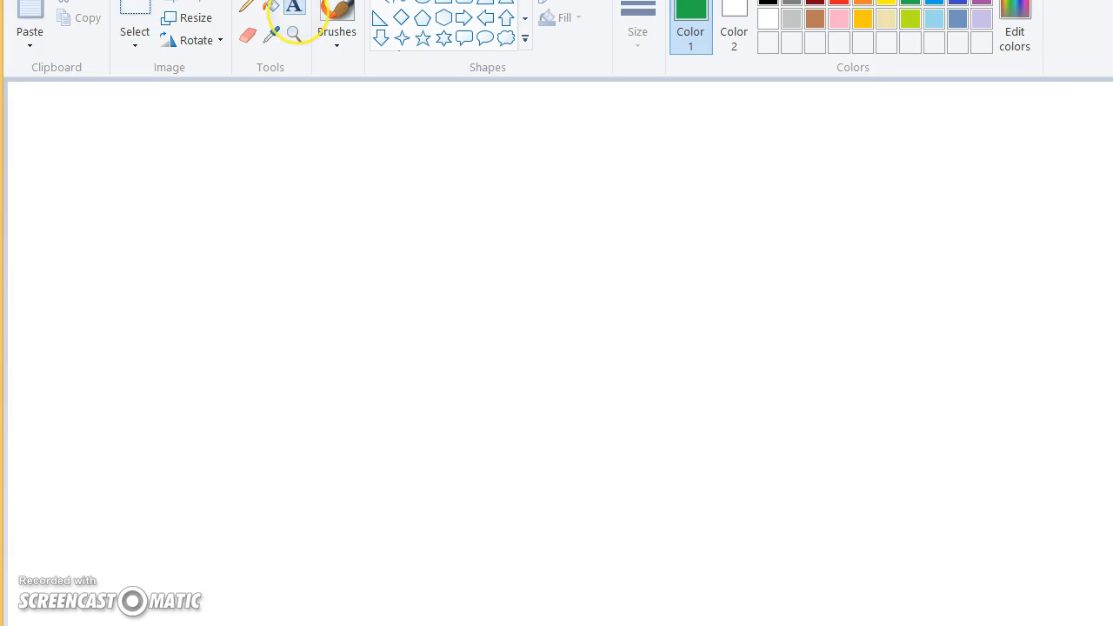
left_click_drag(54, 173, 1052, 457)
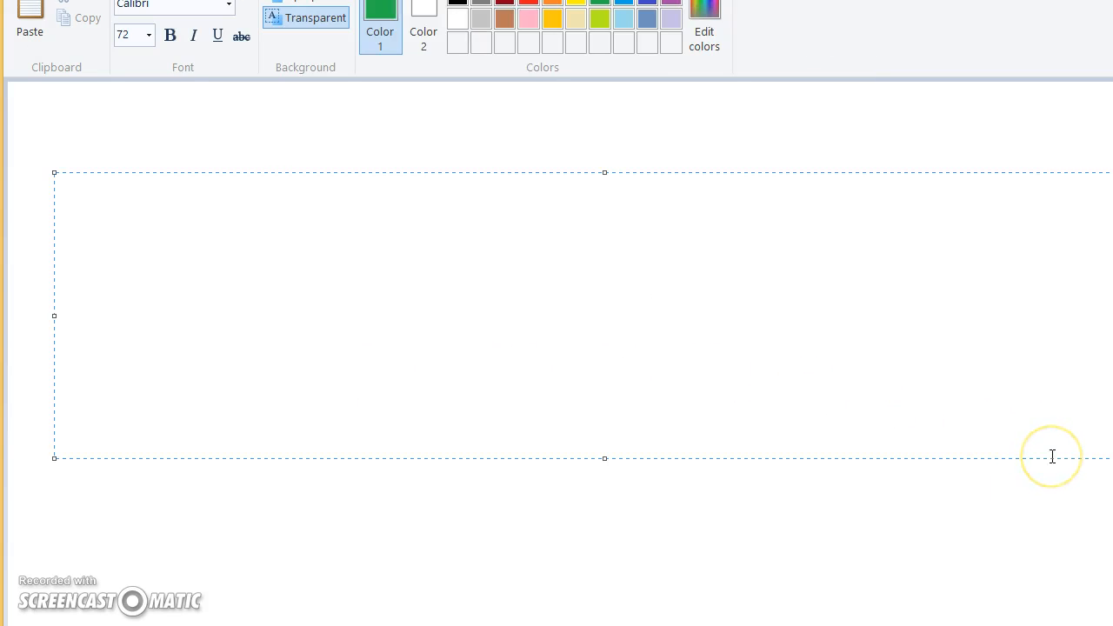
type("=")
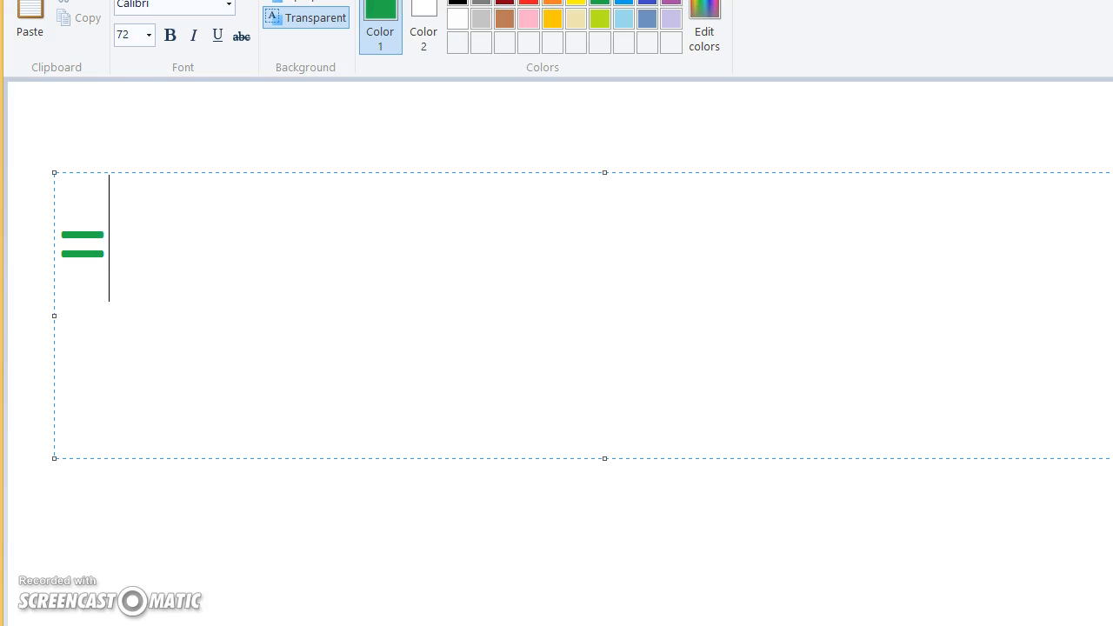
type("IF(")
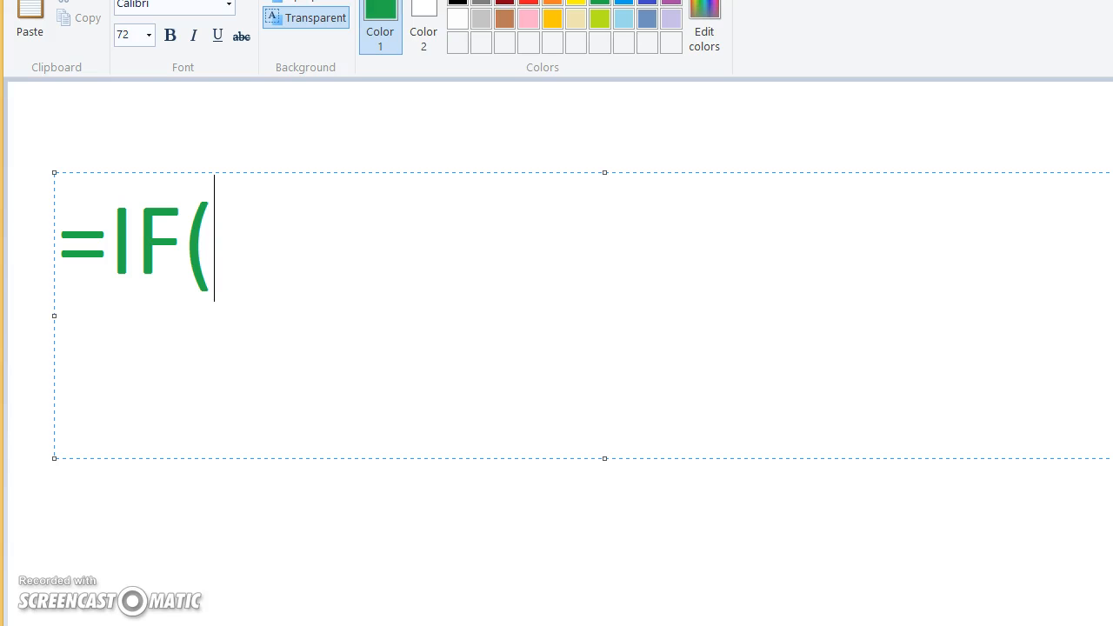
Fill in the placeholder arguments ???, YES and NO after =IF( and close the parenthesis
type("???  ,")
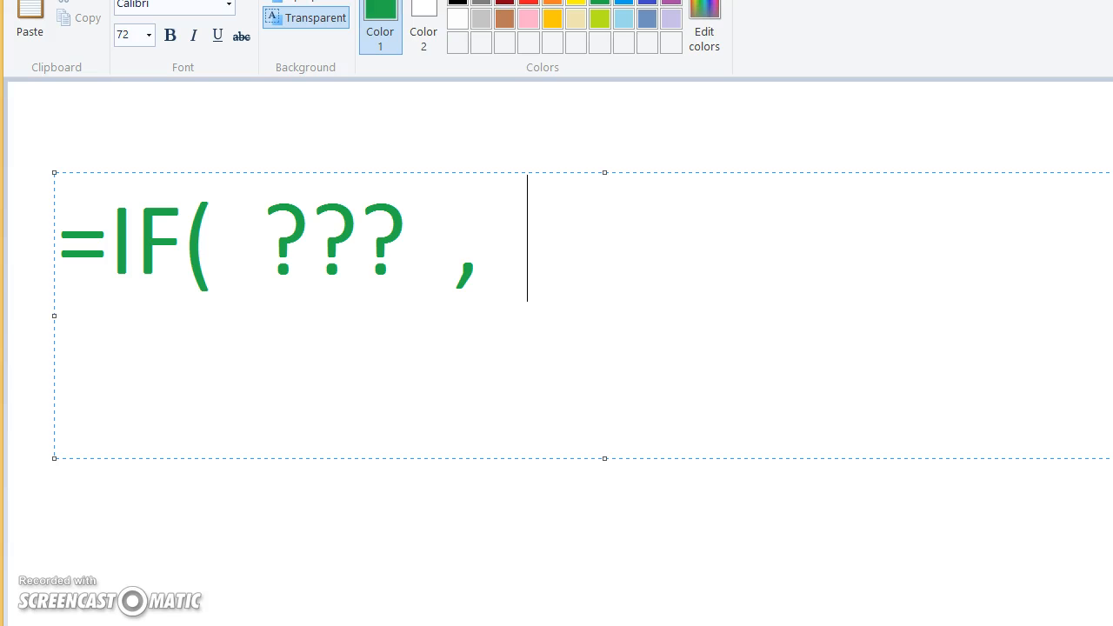
type("YES,")
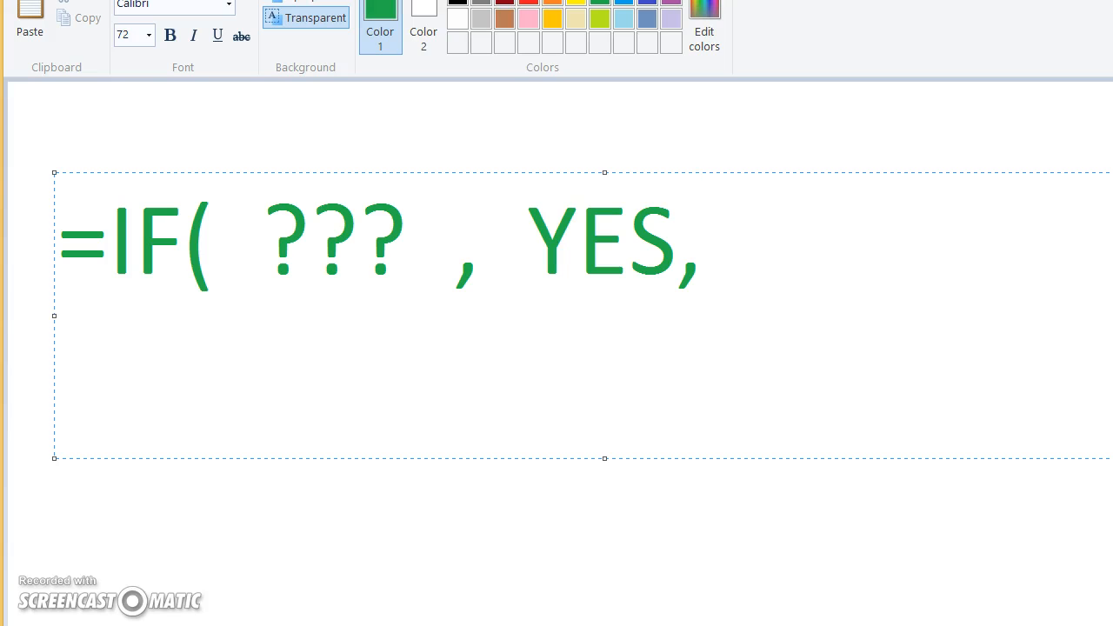
type("NO )")
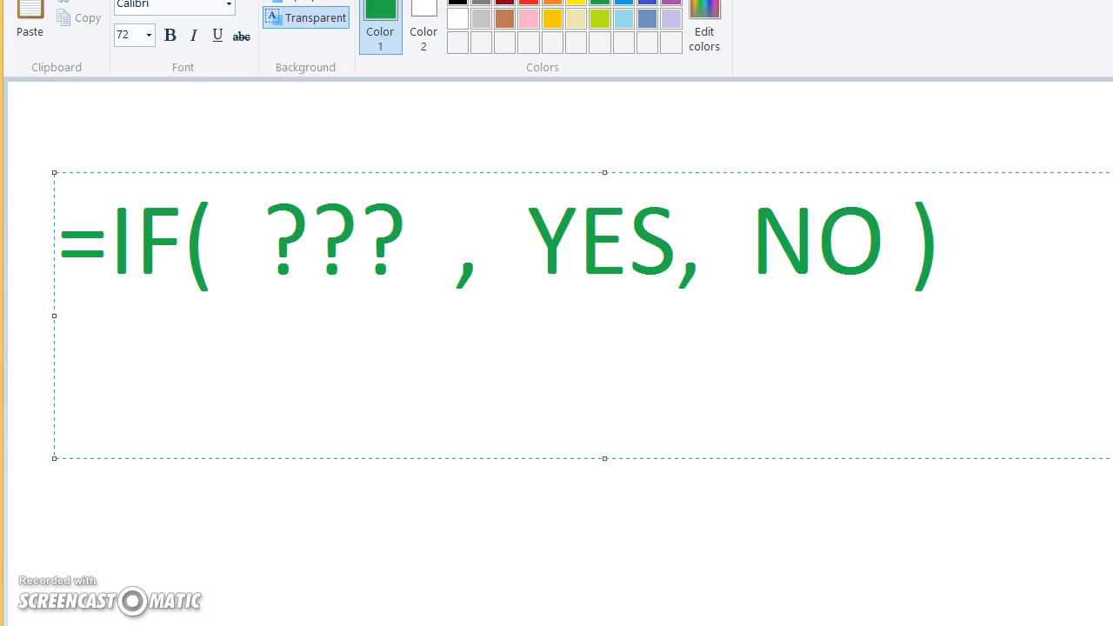
Delete the placeholder arguments and closing parenthesis, keeping only =IF( and blank space
key("Left")
key("Delete")
key("BackSpace")
key("BackSpace")
key("BackSpace")
key("BackSpace")
key("BackSpace")
key("BackSpace")
key("BackSpace")
key("BackSpace")
key("BackSpace")
key("BackSpace")
key("BackSpace")
key("BackSpace")
key("BackSpace")
key("BackSpace")
key("BackSpace")
key("BackSpace")
key("BackSpace")
key("BackSpace")
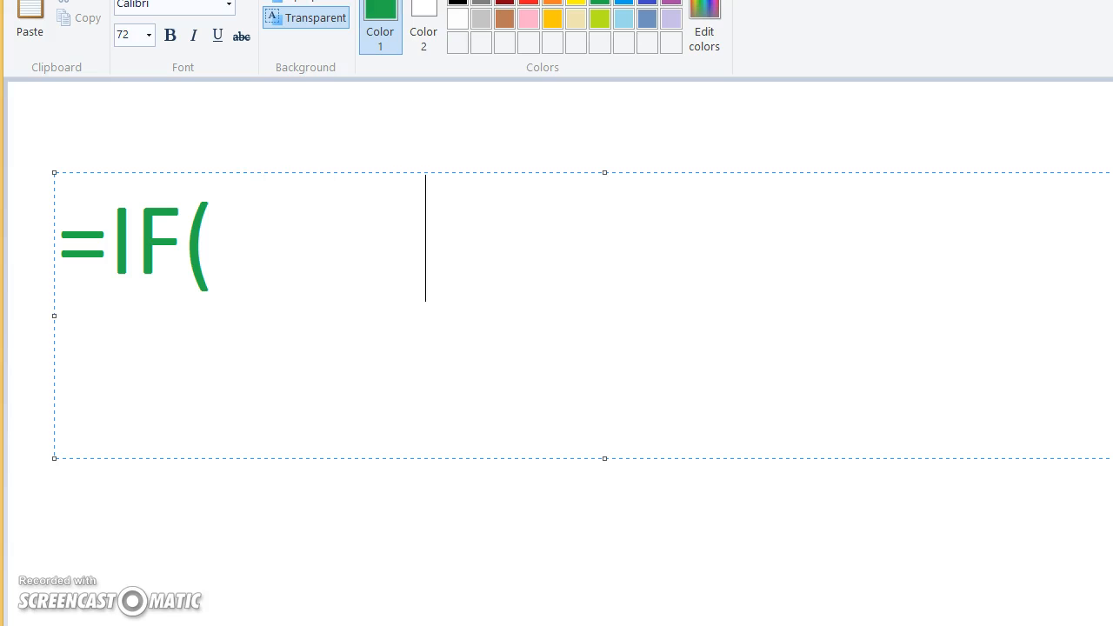
Lay out three blank argument slots separated by two widely spaced commas and close the parenthesis
type(",         ")
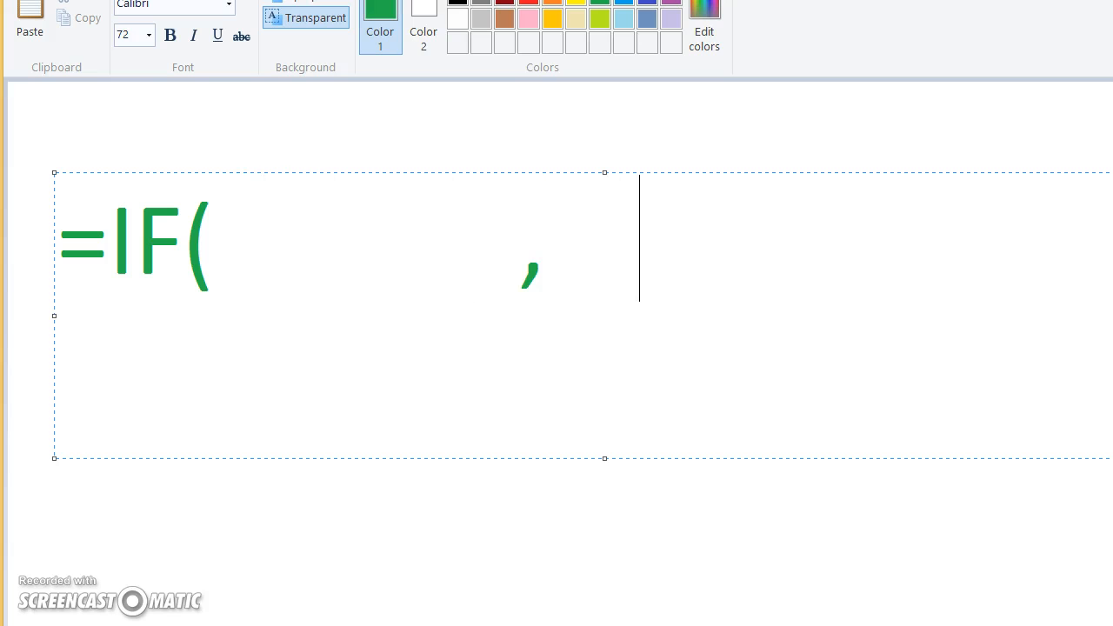
type("     ,       ")
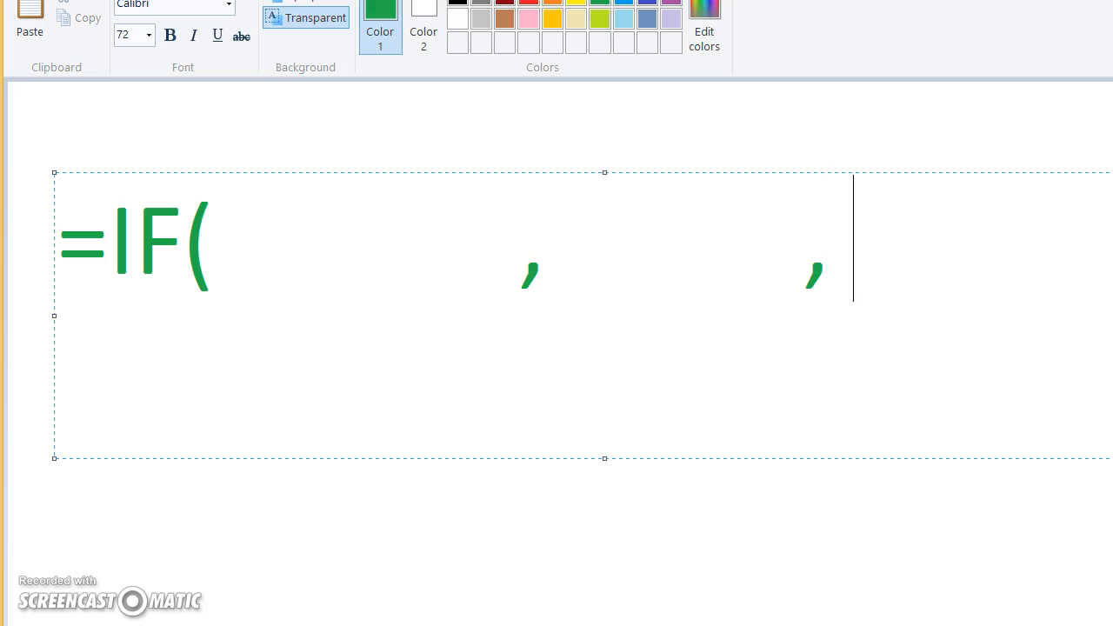
type("     )")
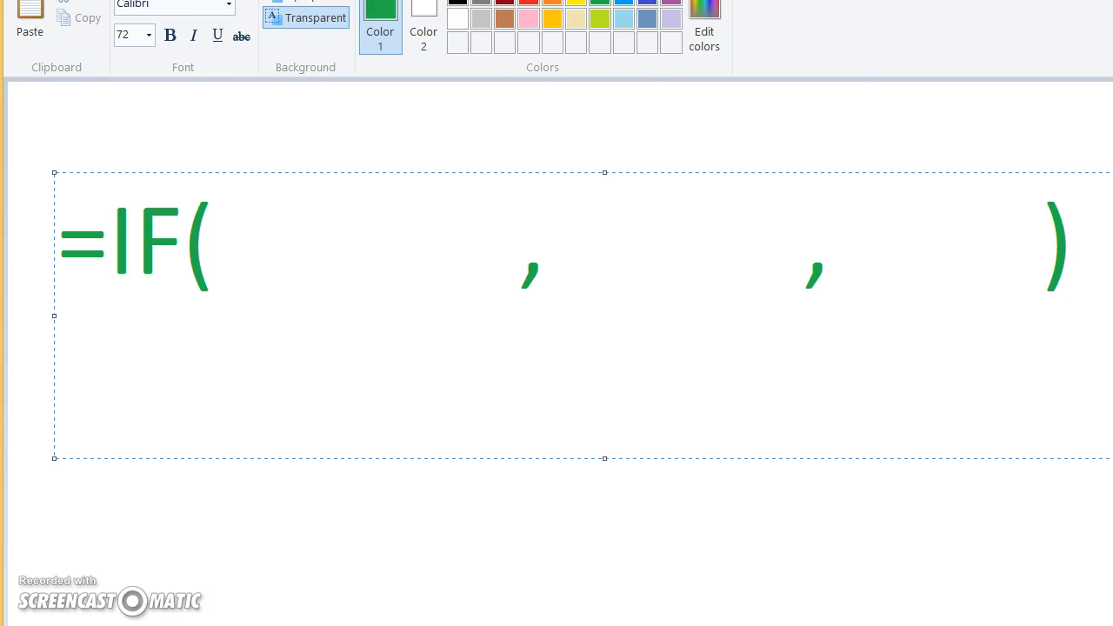
Handwrite "Question" in light blue brush strokes in the first argument slot and underline it diagonally
left_click(340, 11)
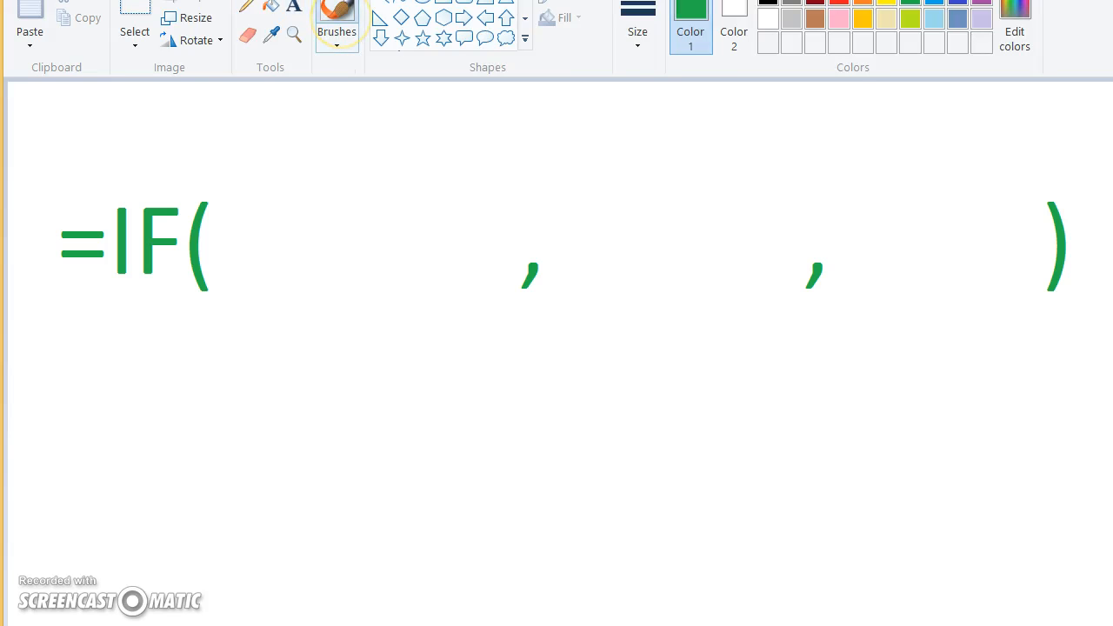
left_click(934, 3)
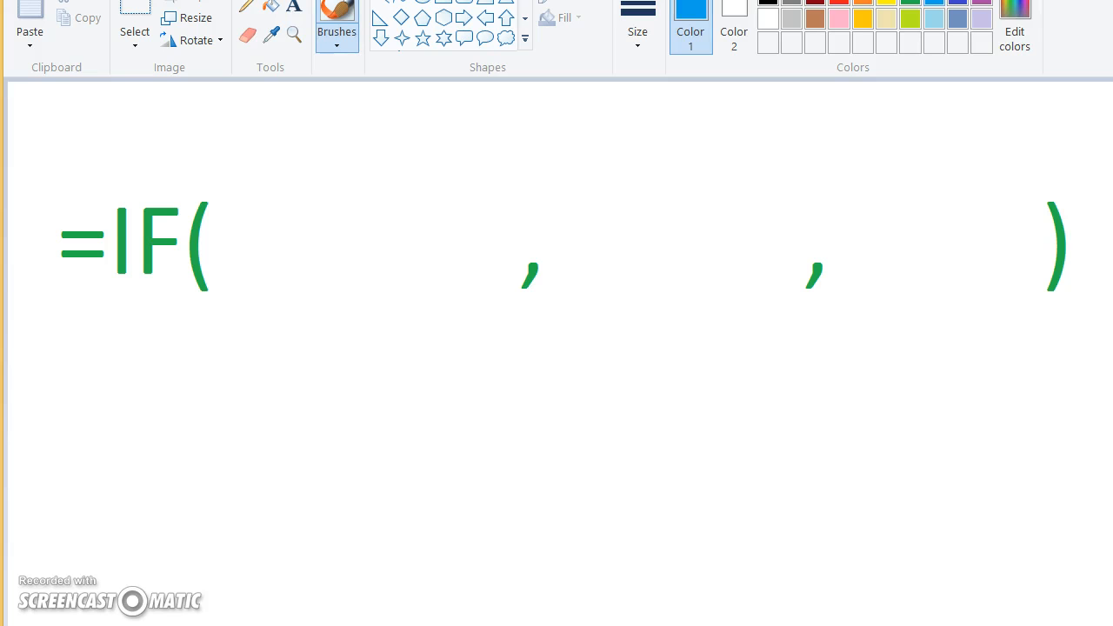
mouse_move(277, 218)
left_mouse_down()
mouse_move(315, 231)
mouse_move(275, 219)
left_mouse_up()
left_click_drag(292, 259, 329, 273)
mouse_move(338, 233)
left_mouse_down()
mouse_move(390, 228)
mouse_move(457, 169)
mouse_move(458, 129)
mouse_move(566, 129)
left_mouse_up()
left_click_drag(477, 151, 497, 179)
left_click_drag(435, 148, 473, 129)
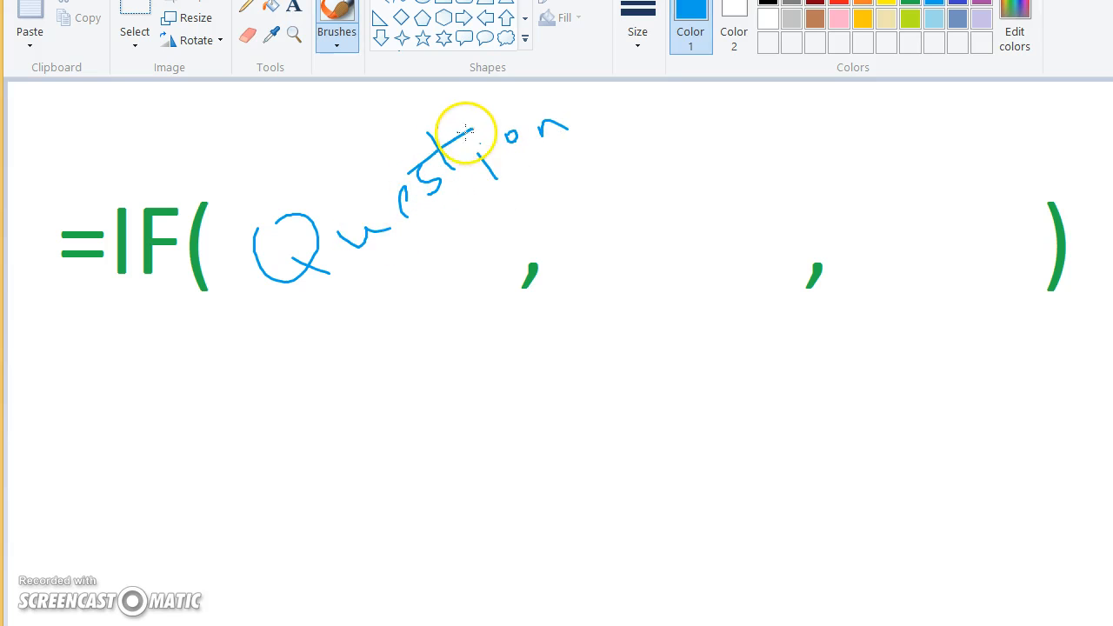
left_click_drag(322, 330, 554, 173)
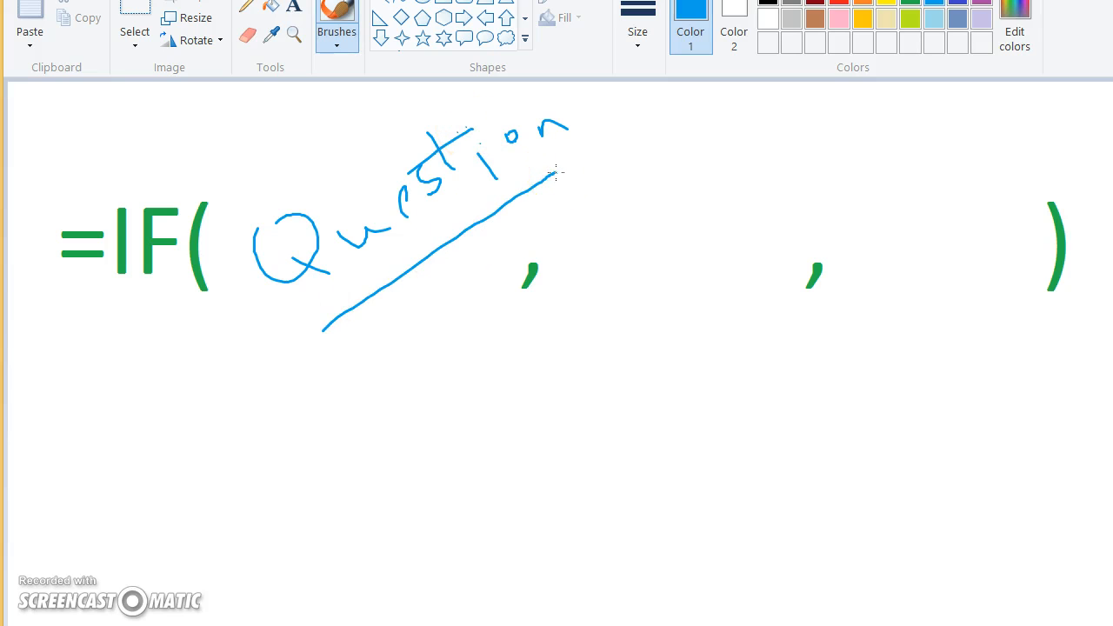
Draw a green curved arrow from the first to the second argument slot and handwrite "value" there
left_click(909, 4)
mouse_move(404, 300)
left_mouse_down()
mouse_move(459, 362)
mouse_move(646, 290)
mouse_move(634, 298)
mouse_move(669, 314)
left_mouse_up()
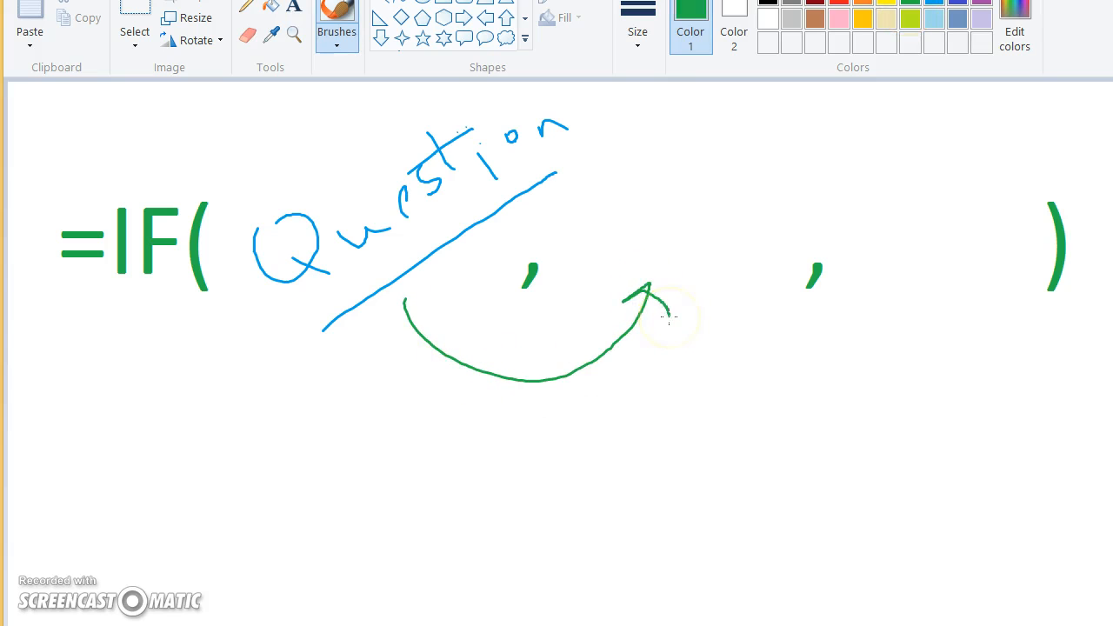
mouse_move(600, 229)
left_mouse_down()
mouse_move(678, 218)
mouse_move(730, 172)
mouse_move(800, 155)
left_mouse_up()
Draw a red curved arrow from the first to the third argument slot and handwrite "no value" there
left_click(839, 2)
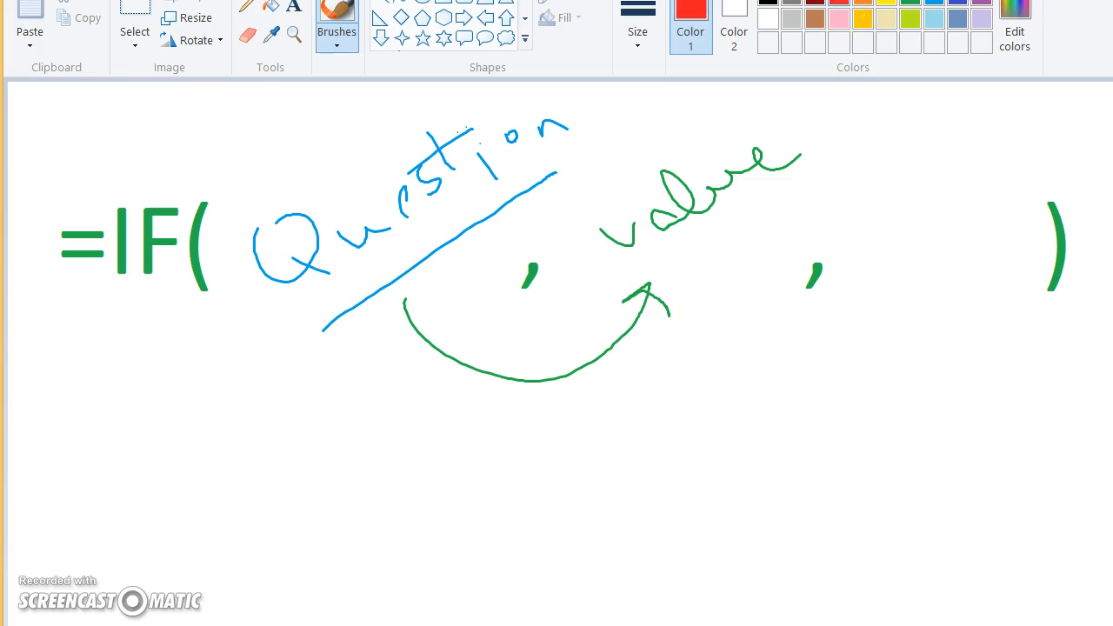
mouse_move(436, 314)
left_mouse_down()
mouse_move(634, 427)
mouse_move(881, 295)
mouse_move(899, 313)
left_mouse_up()
mouse_move(857, 247)
left_mouse_down()
mouse_move(876, 272)
mouse_move(924, 228)
mouse_move(963, 241)
mouse_move(1047, 193)
left_mouse_up()
mouse_move(879, 161)
left_mouse_down()
mouse_move(887, 173)
mouse_move(924, 172)
left_mouse_up()
left_click_drag(969, 139, 959, 141)
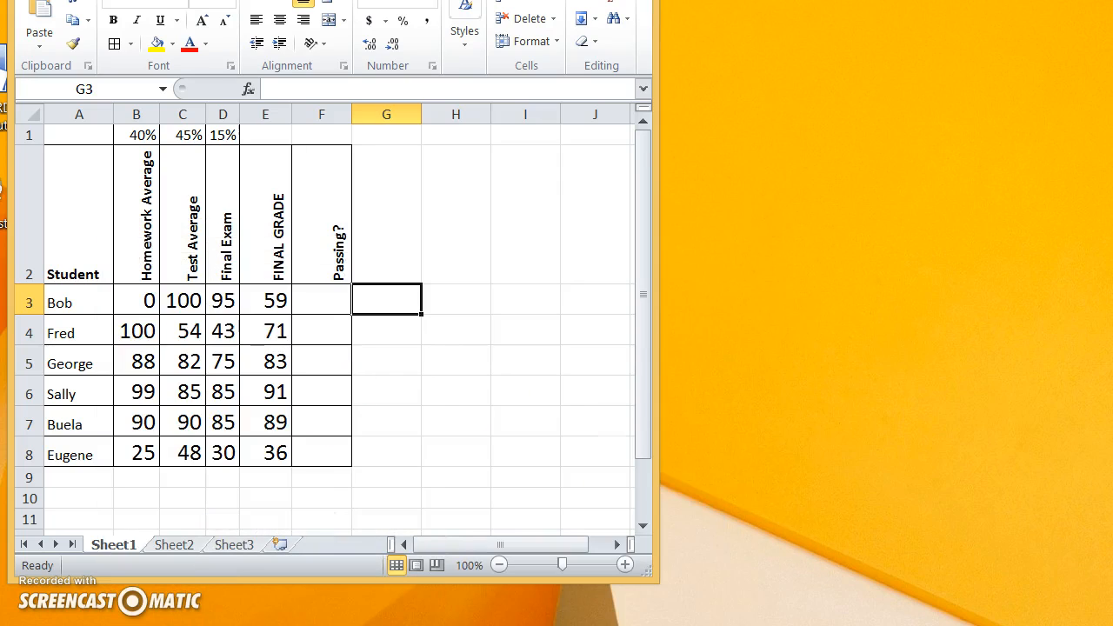
Switch to the Excel gradebook and examine row 3's homework, test and exam scores and its final grade formula
left_click(323, 306)
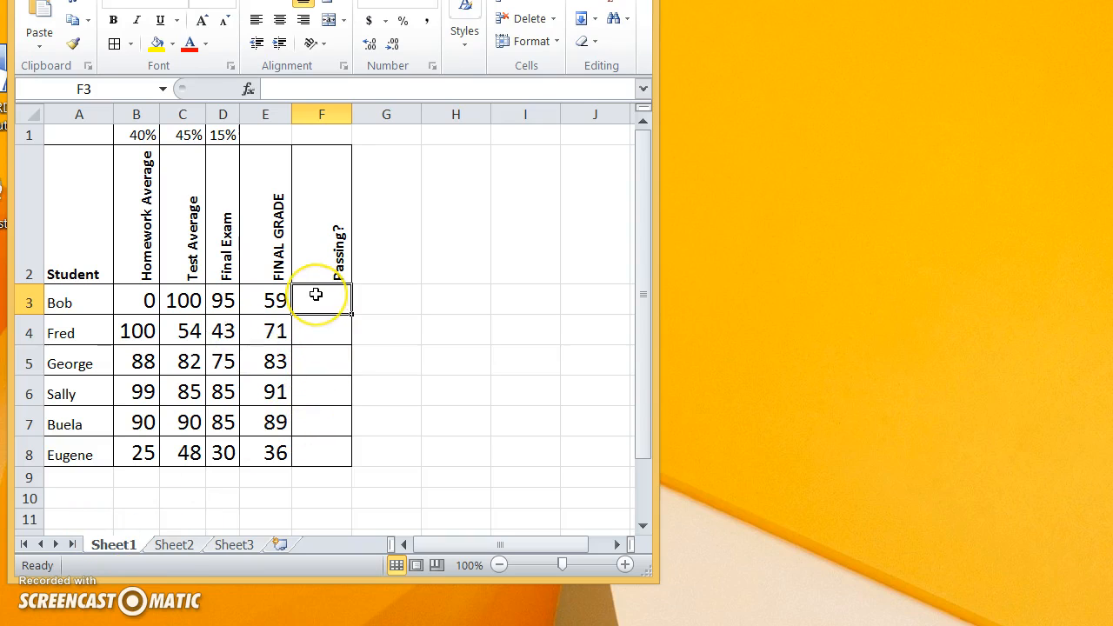
left_click(145, 297)
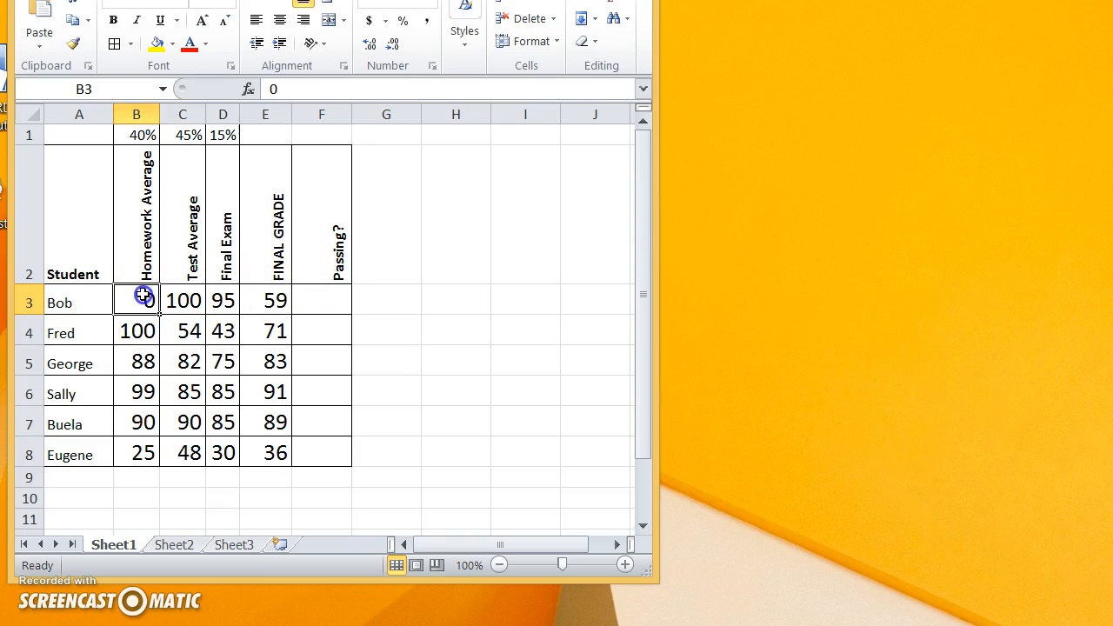
left_click(170, 297)
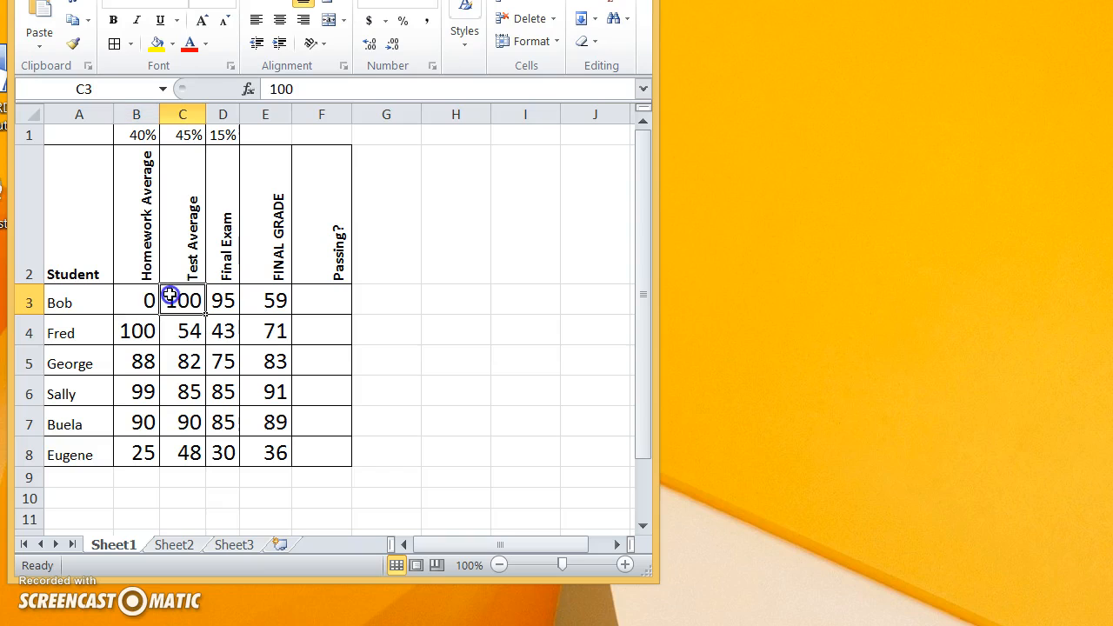
left_click(121, 302)
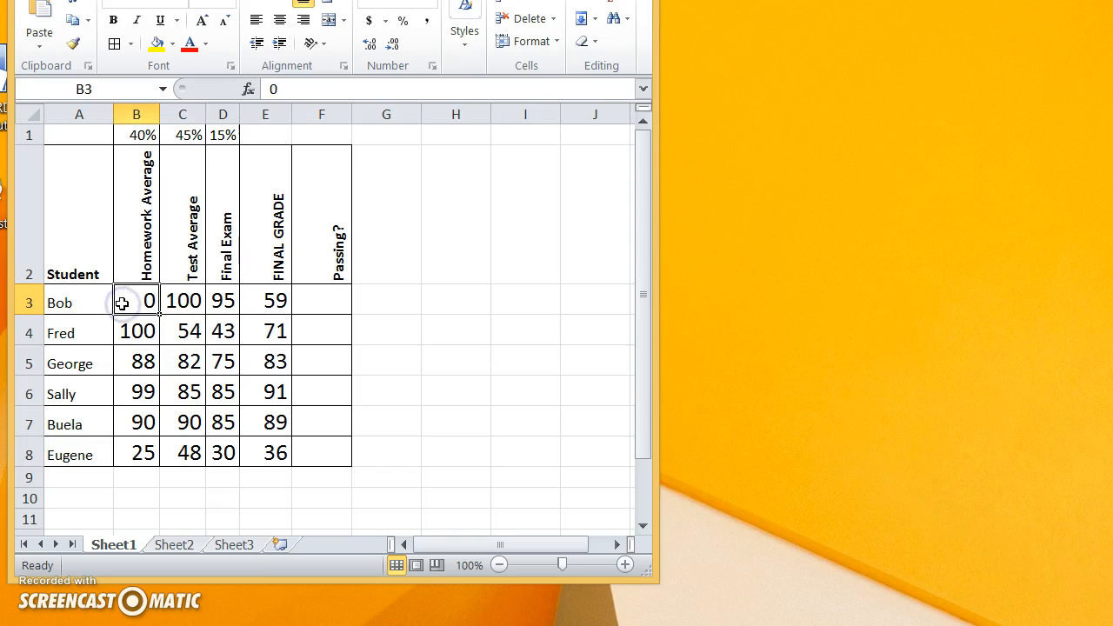
left_click(172, 300)
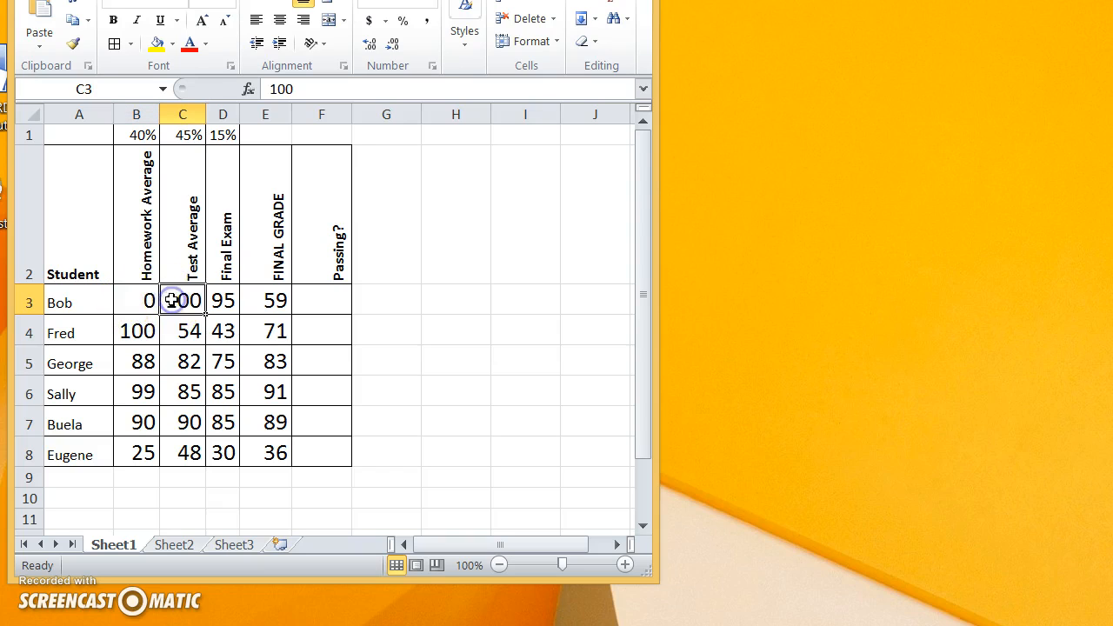
left_click(224, 301)
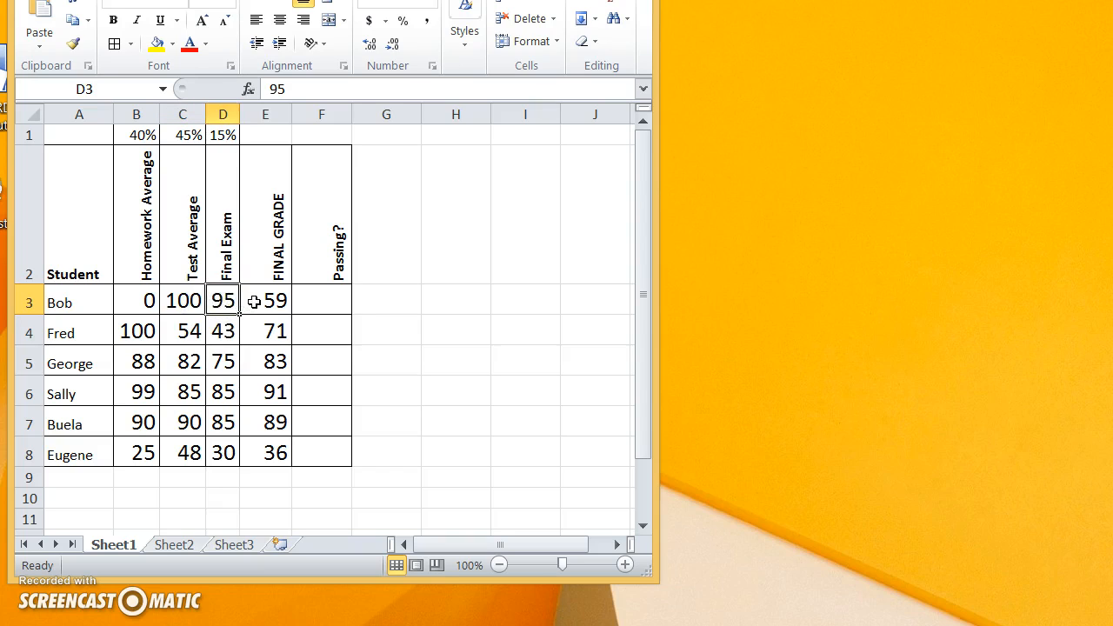
left_click(252, 300)
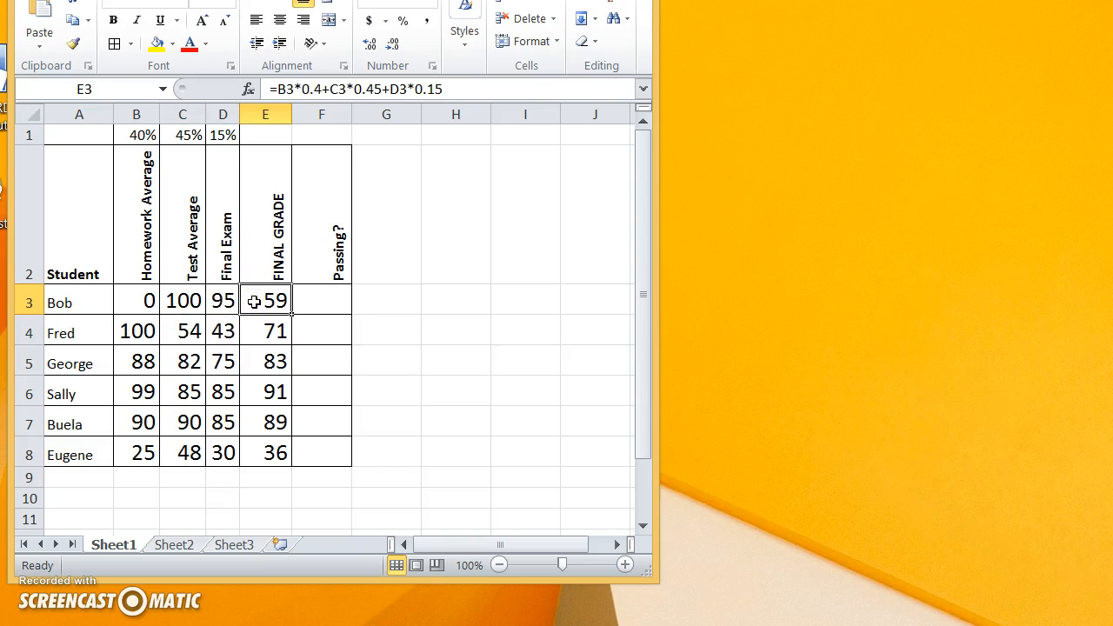
Highlight the final grade in cell E3 with a yellow fill
left_click(270, 301)
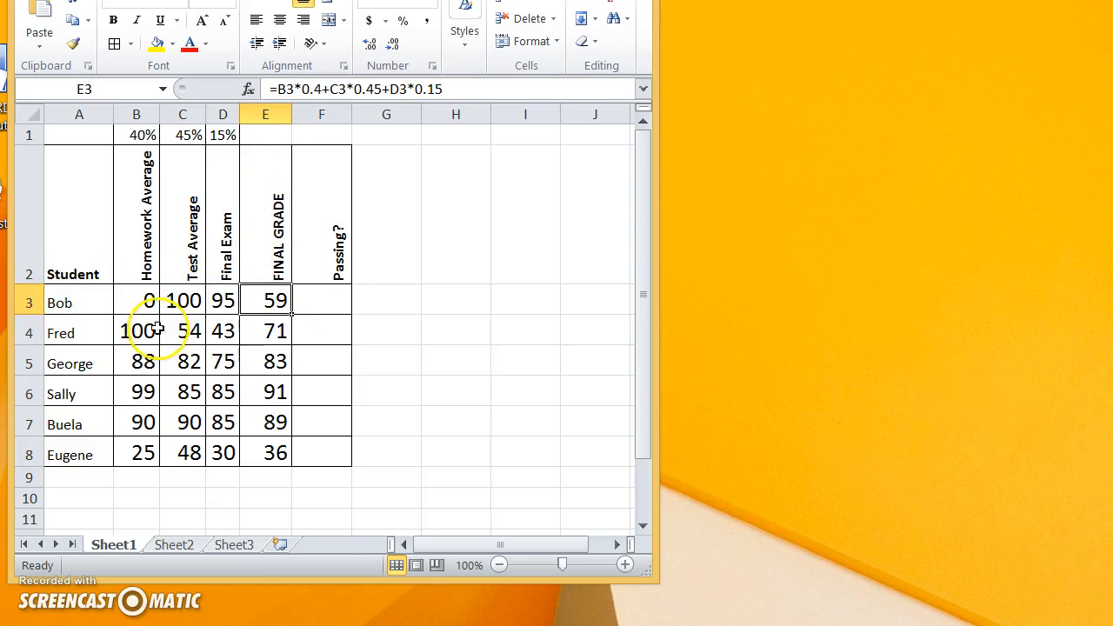
left_click(157, 44)
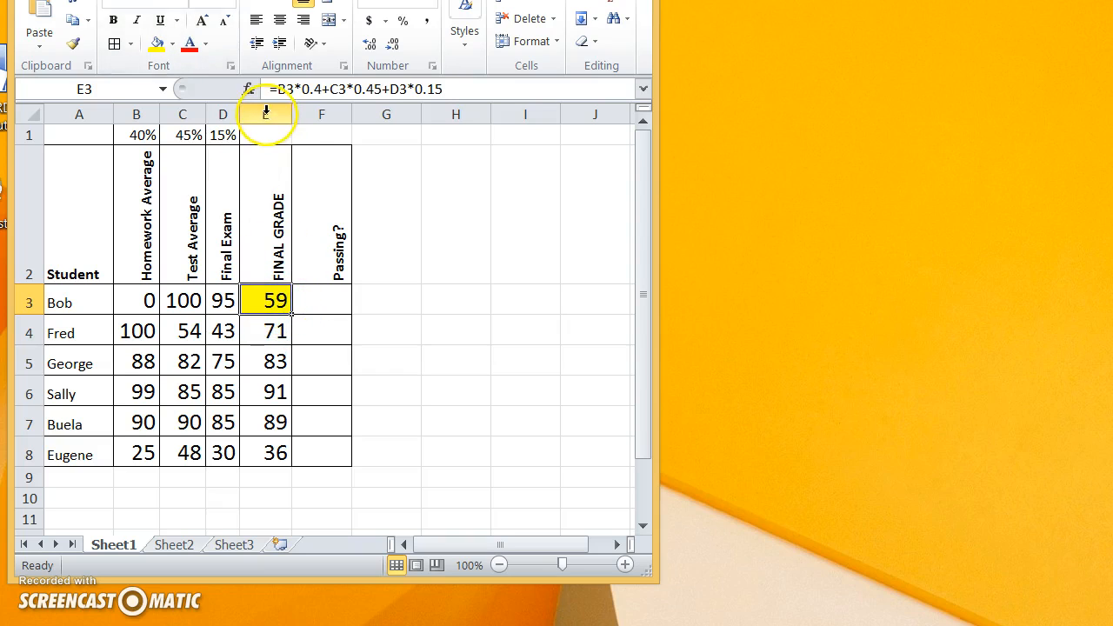
Begin an IF formula in F3 of the Passing? column with the logical test E3>=65
left_click(344, 299)
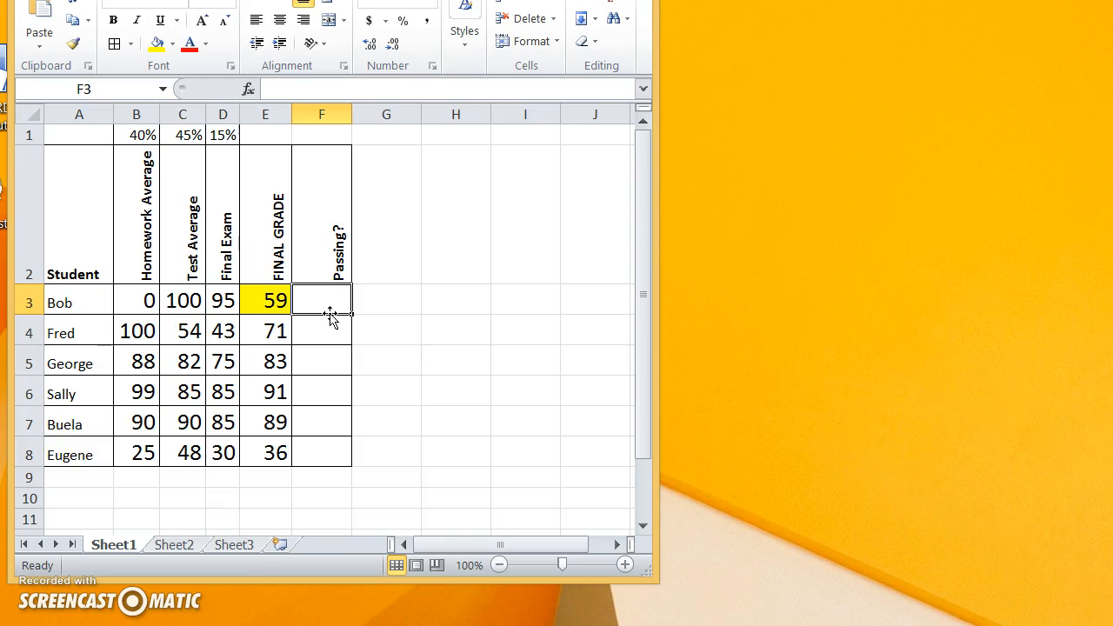
type("=")
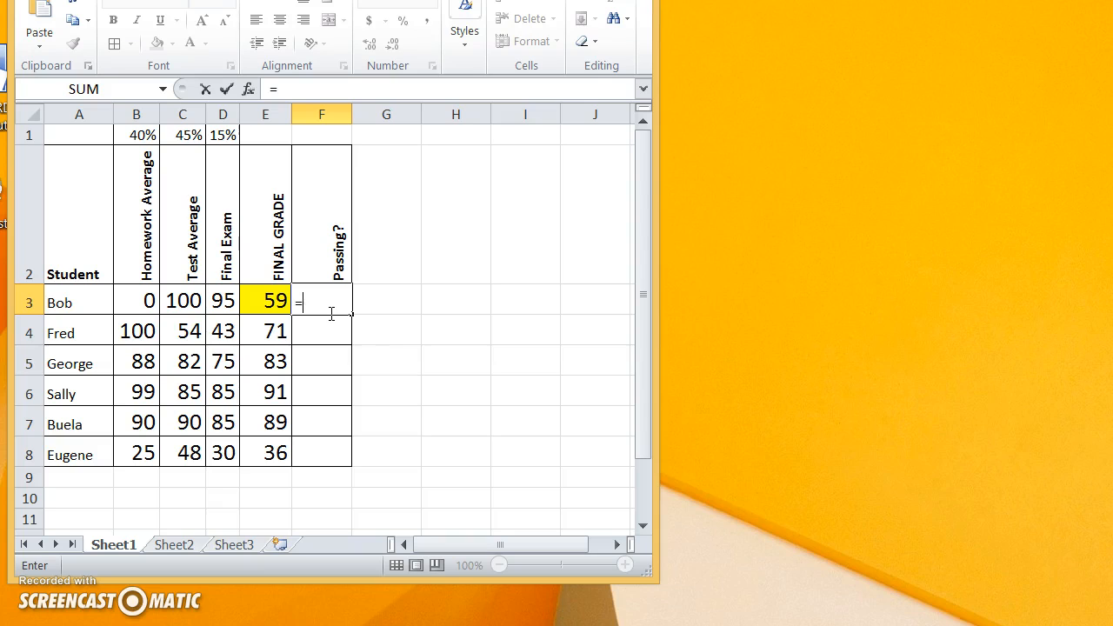
type("IF(")
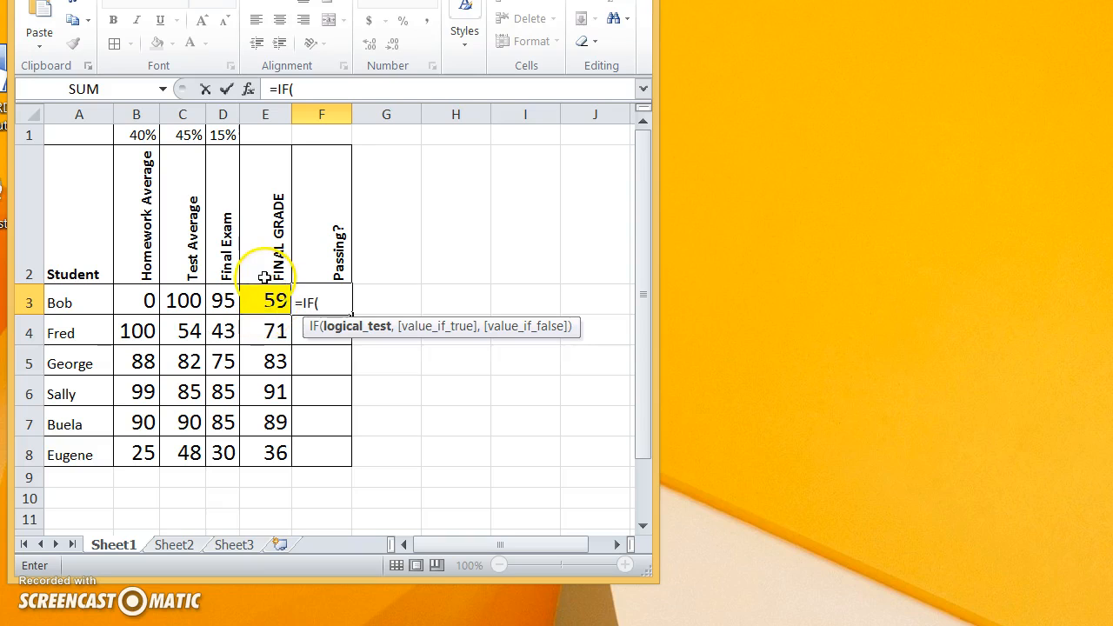
type("#")
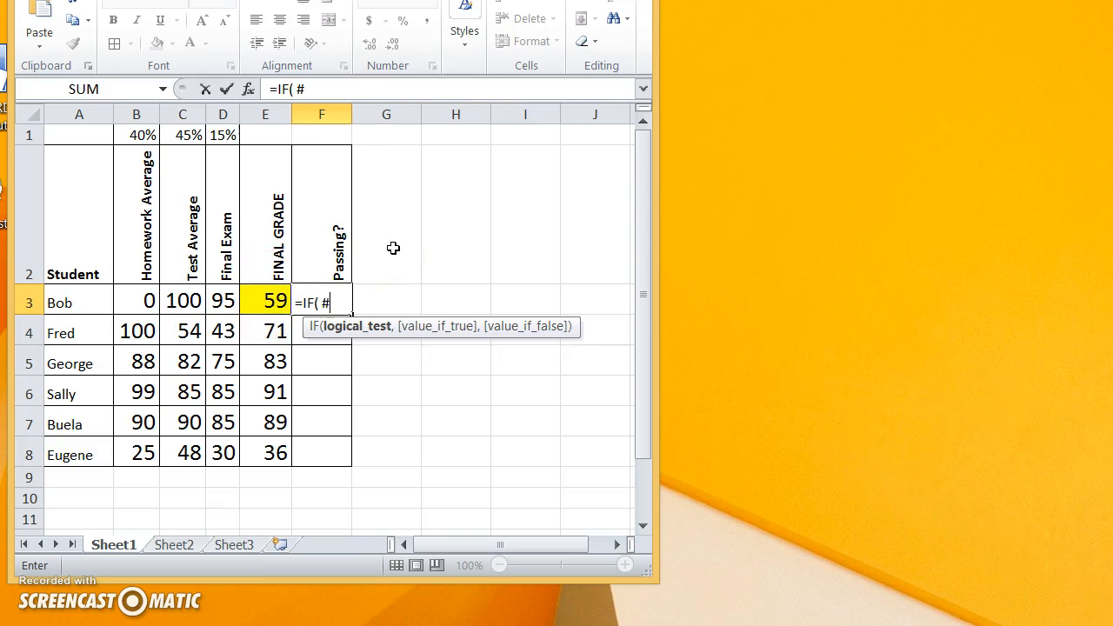
key("BackSpace")
type("E3")
type(">=65")
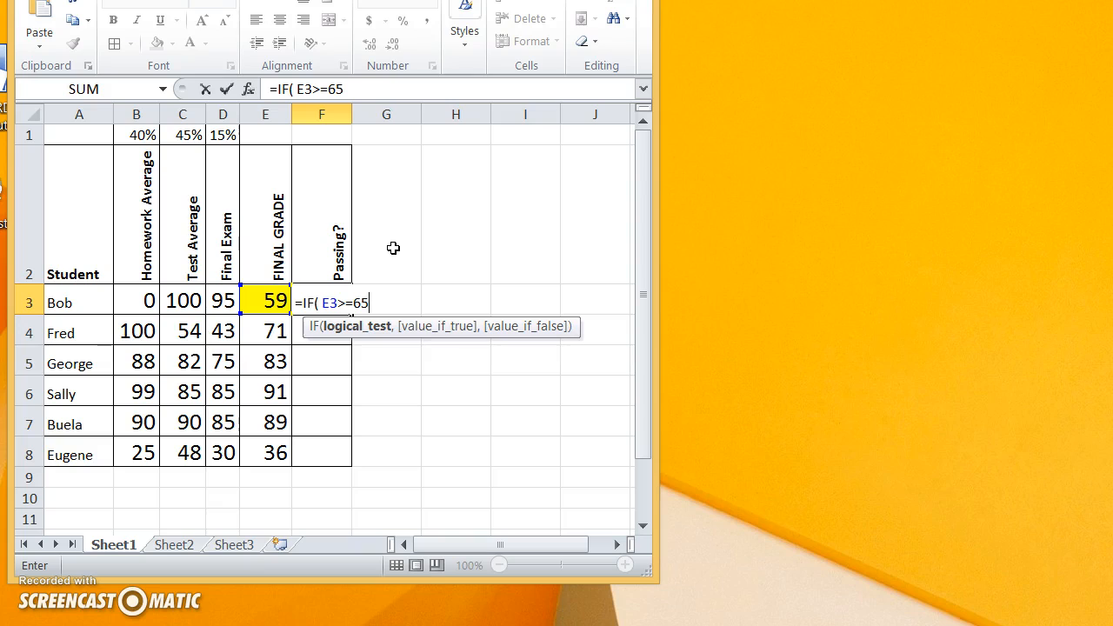
Complete the IF formula in F3 with "PASS" as the value if true and "FAIL" as the value if false
type(",")
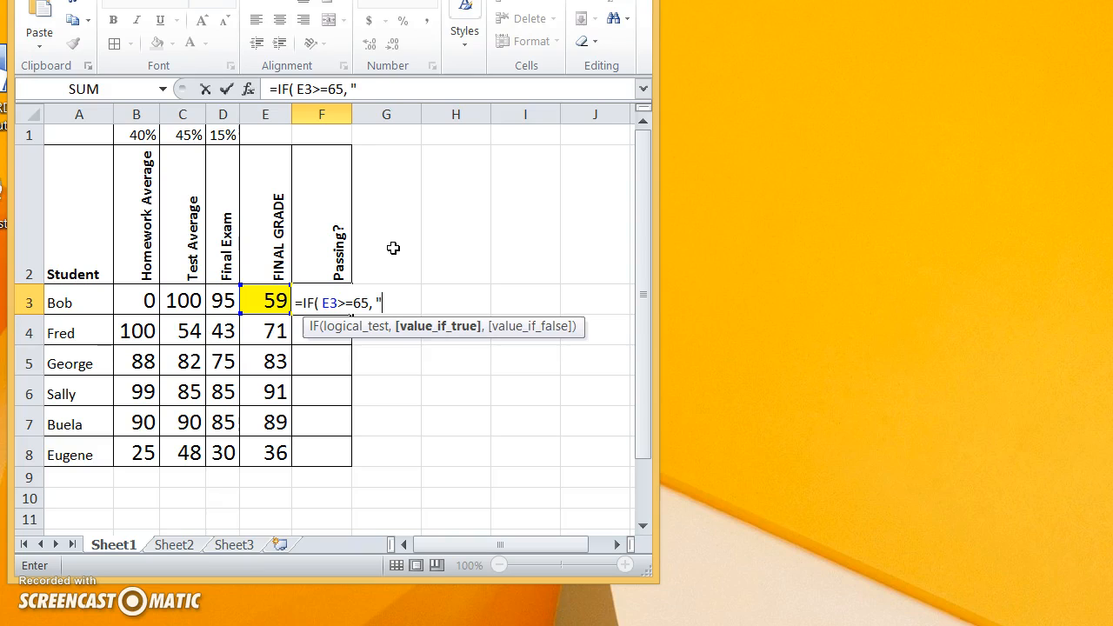
type("PASS")
type("\",")
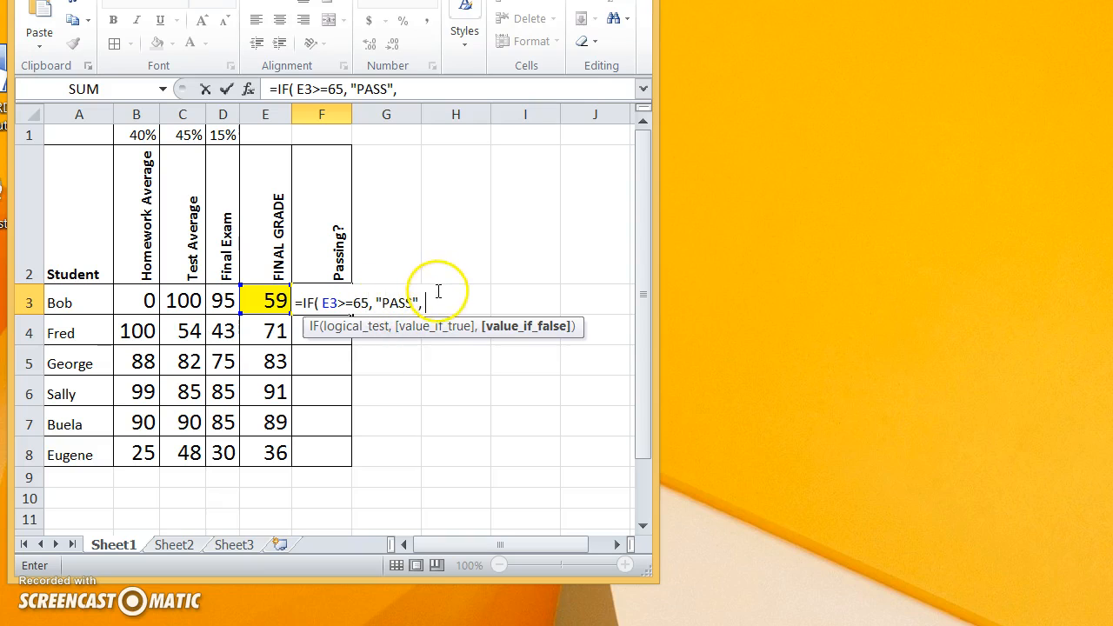
type("\"")
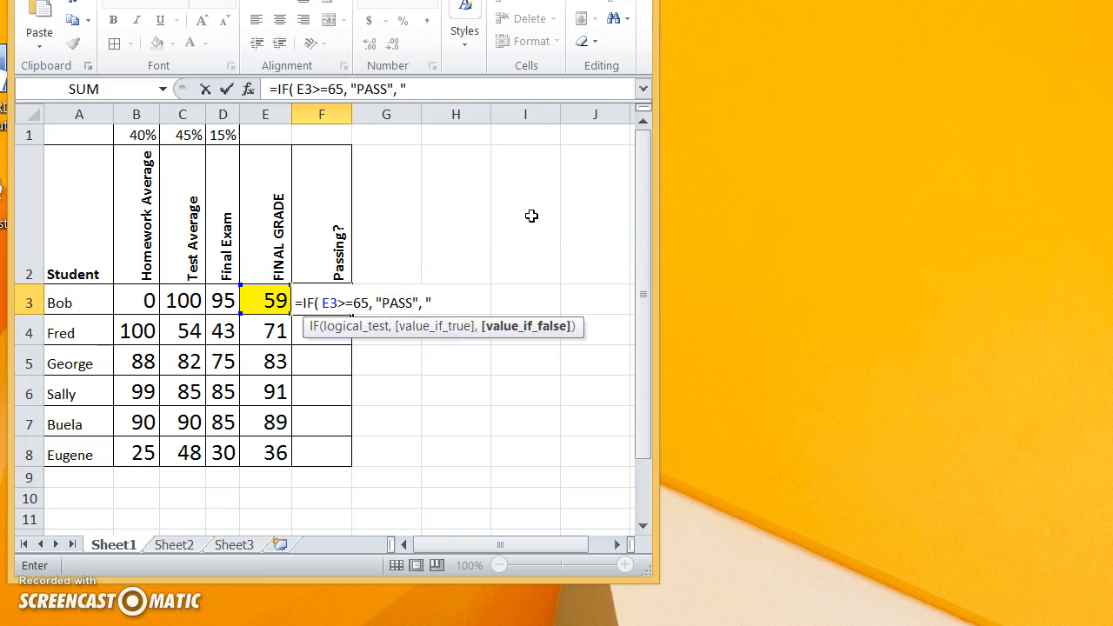
type("FAIL\")")
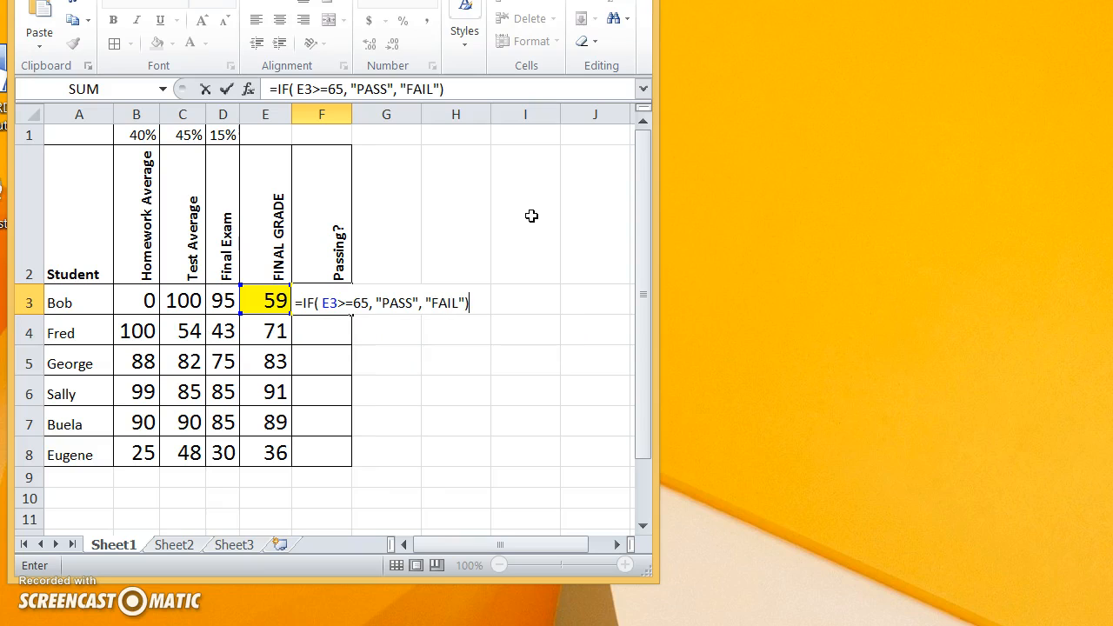
key("Return")
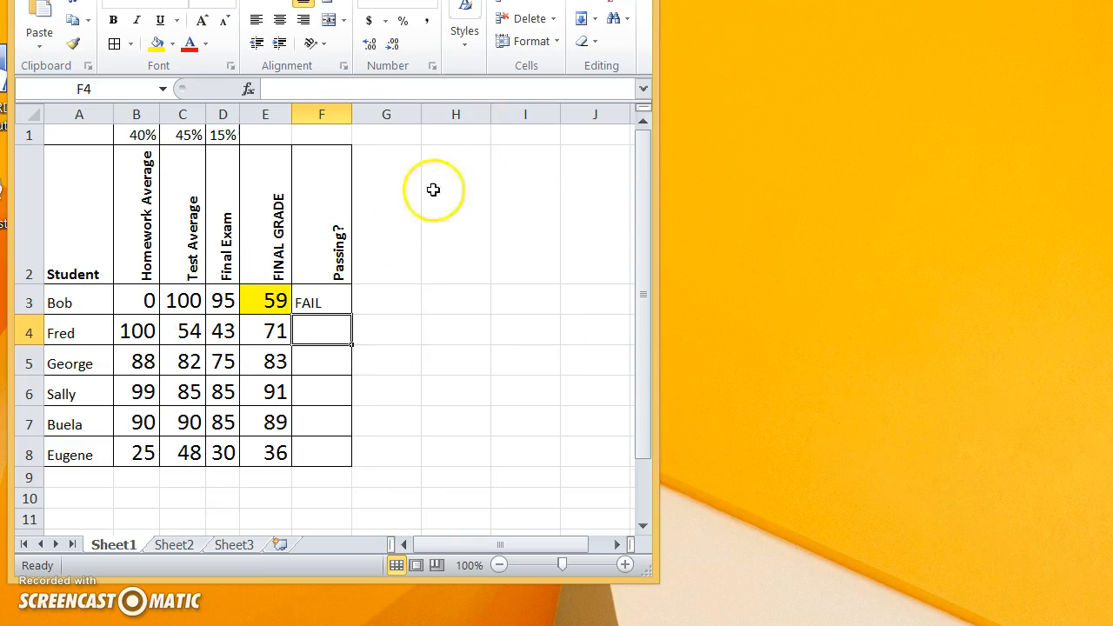
Copy the IF formula from F3 down through F8 to cover the remaining students
left_click(315, 300)
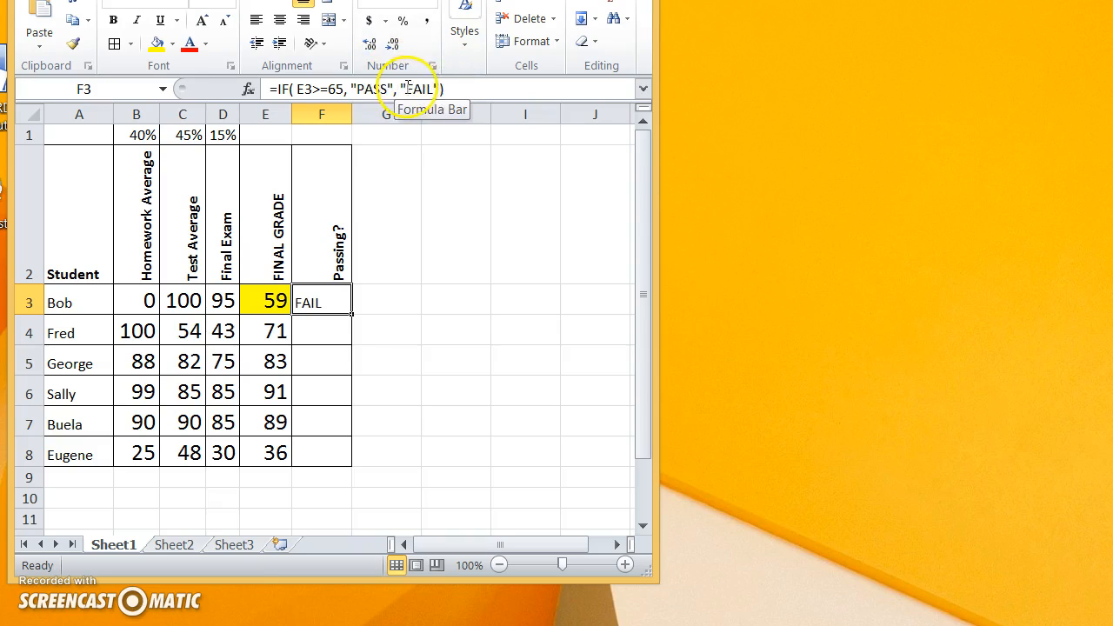
left_click(310, 295)
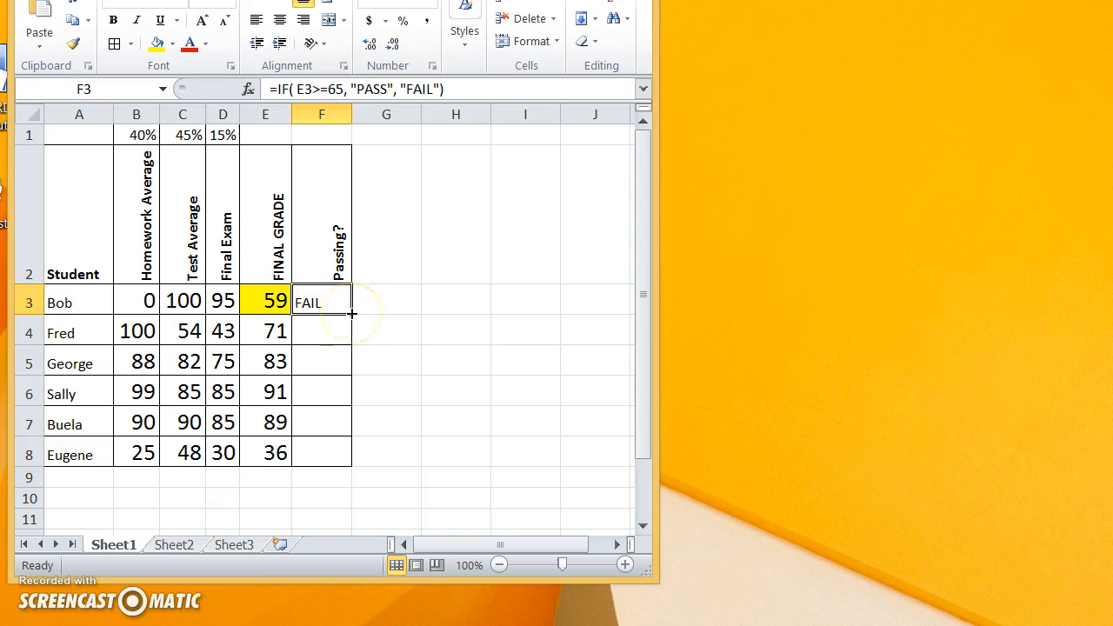
left_click_drag(351, 313, 365, 459)
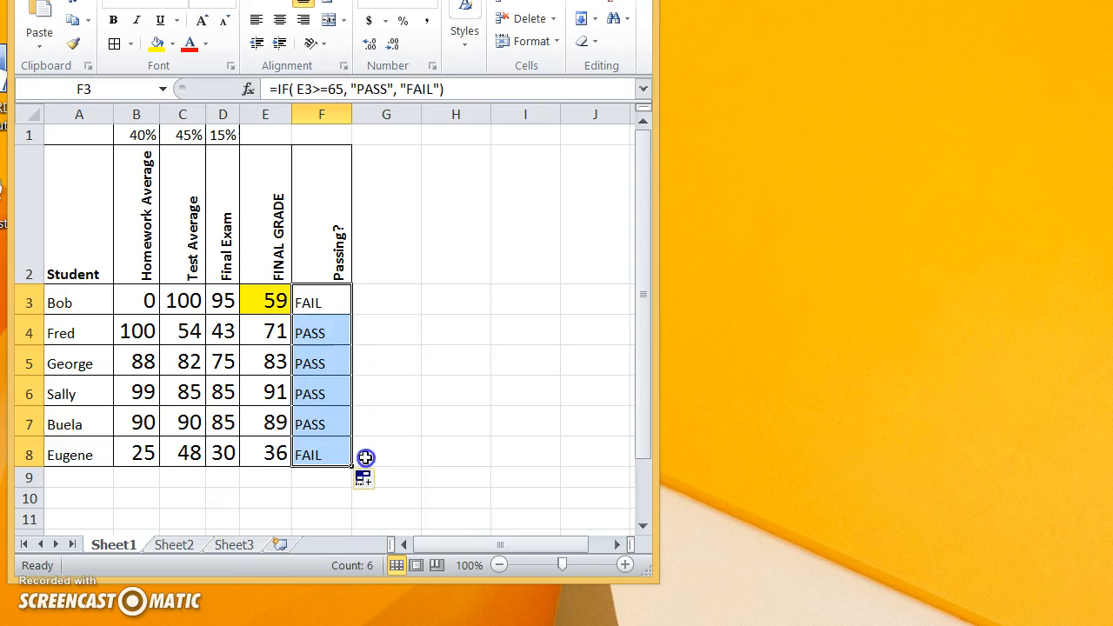
Compare the Passing? formulas in F3 to F5 with their final grades, and check row 3's homework score and final grade formula
left_click(310, 352)
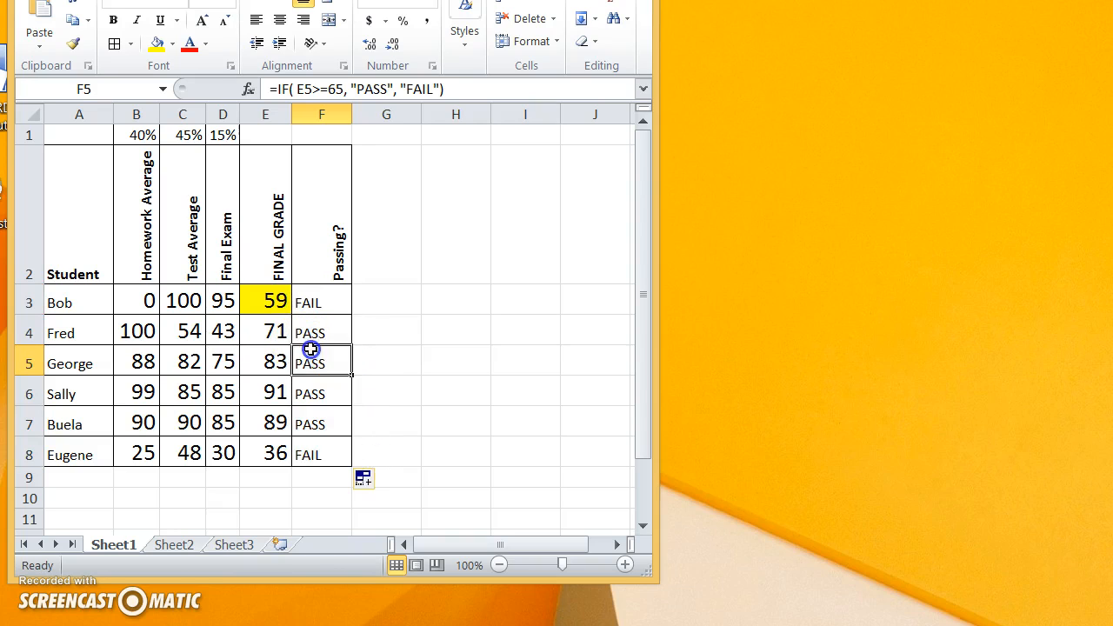
left_click(260, 331)
left_click(306, 332)
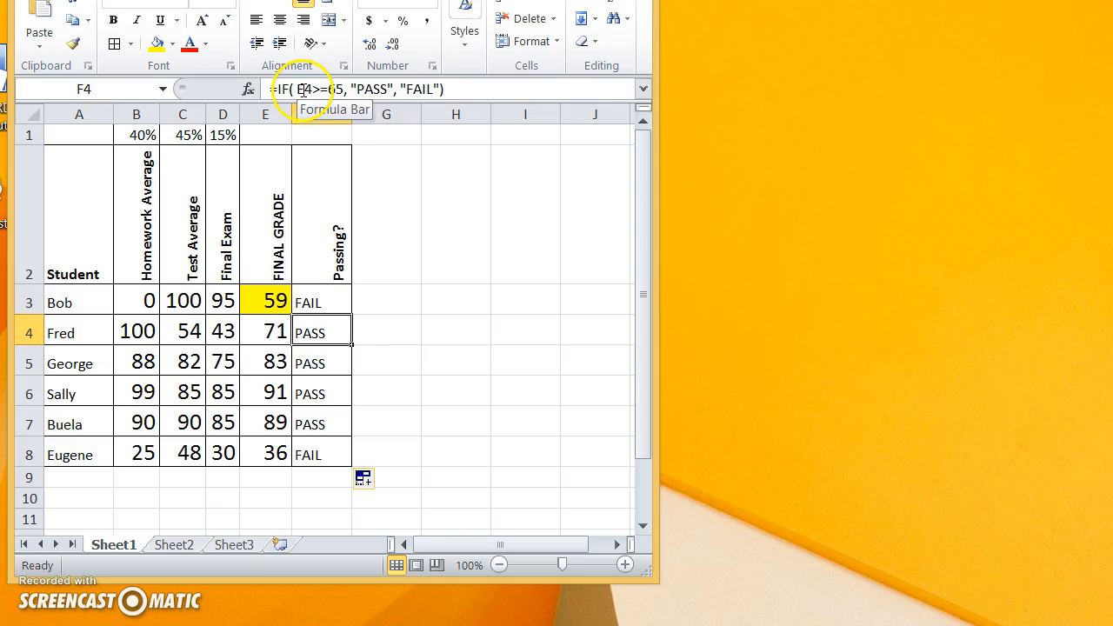
left_click(317, 357)
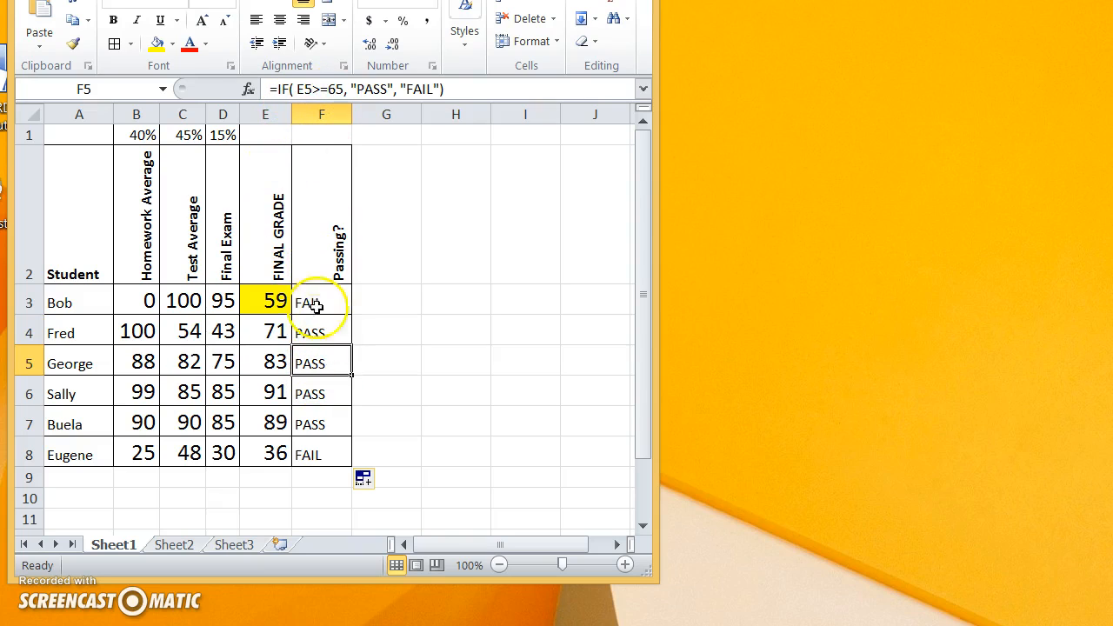
left_click(145, 303)
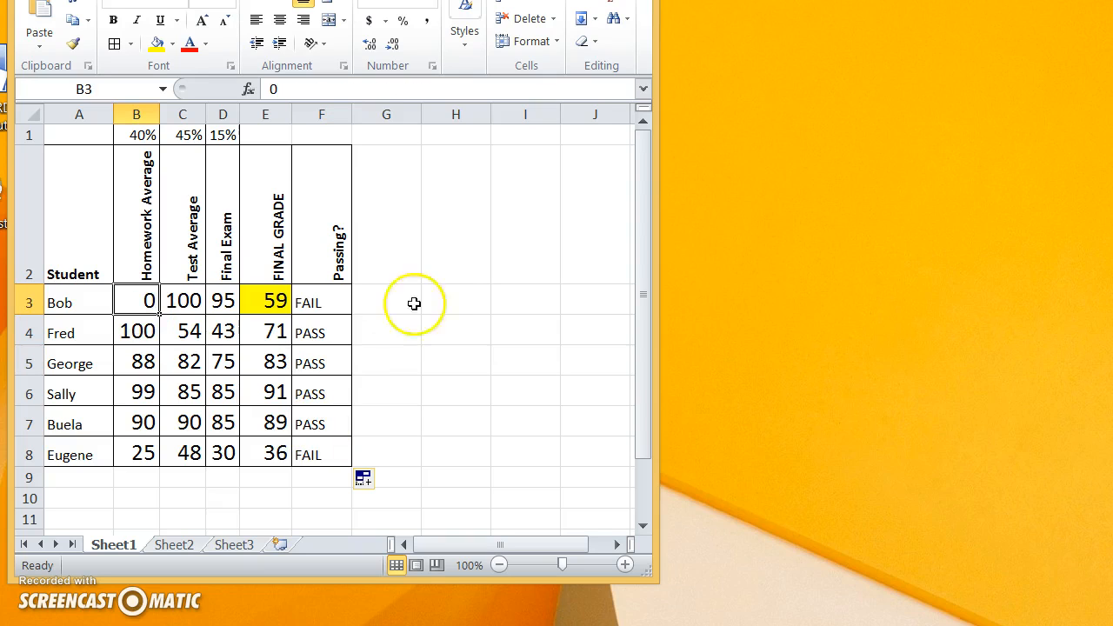
left_click(269, 300)
left_click(268, 300)
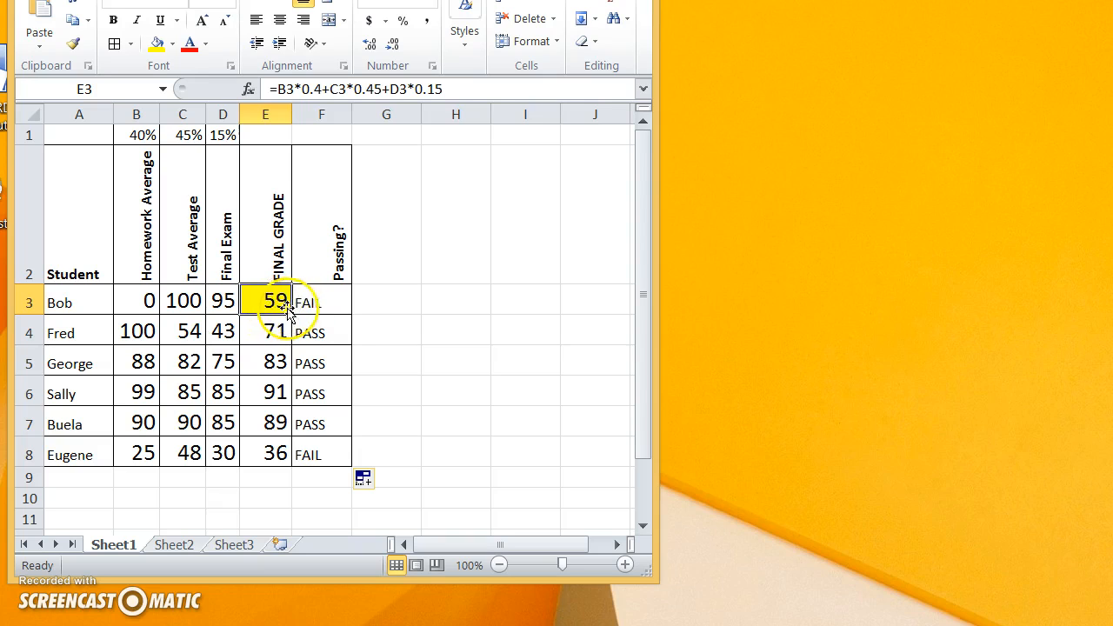
left_click(309, 305)
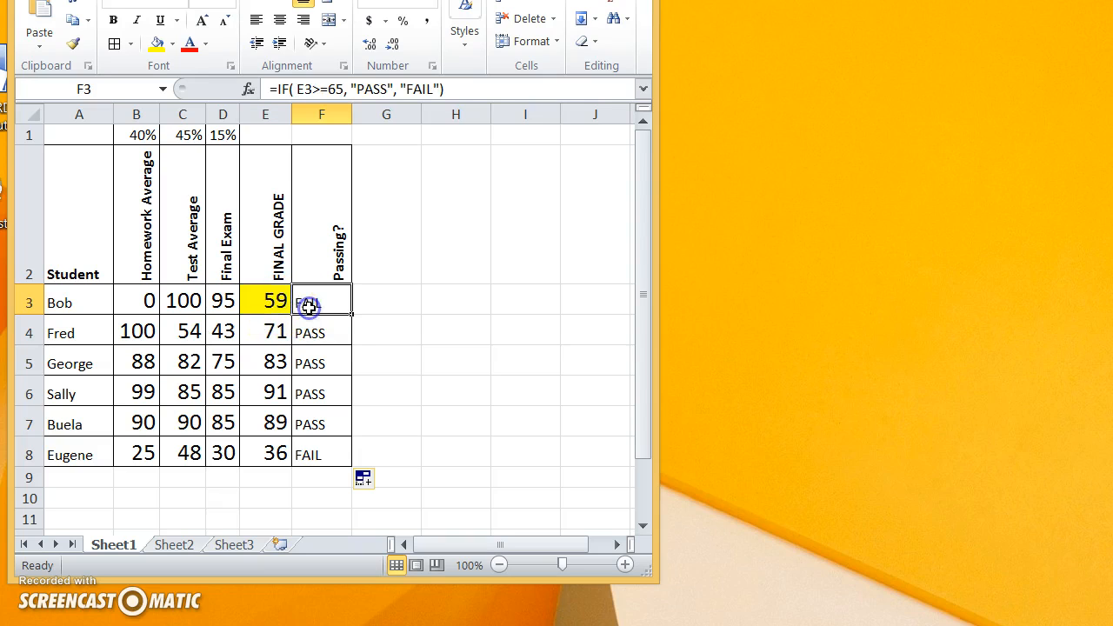
Set row 3's Homework Average in B3 to 100 to test the IF formula
left_click(143, 300)
type("100")
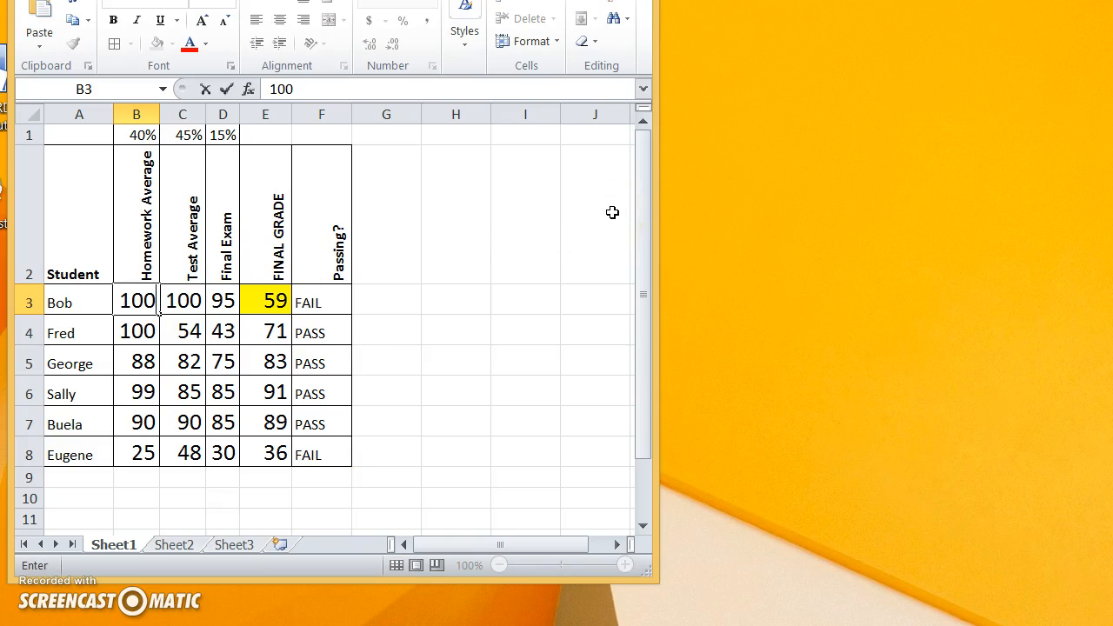
key("Return")
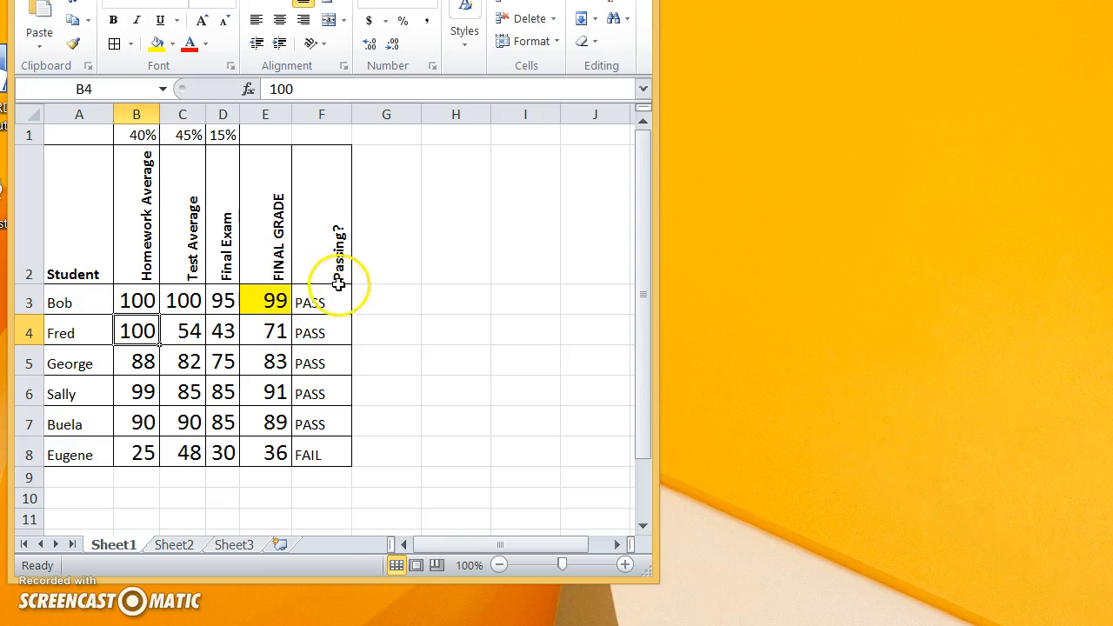
Set row 3's Final Exam score in D3 to 0 and check the final grade in E3
left_click(228, 301)
type("0")
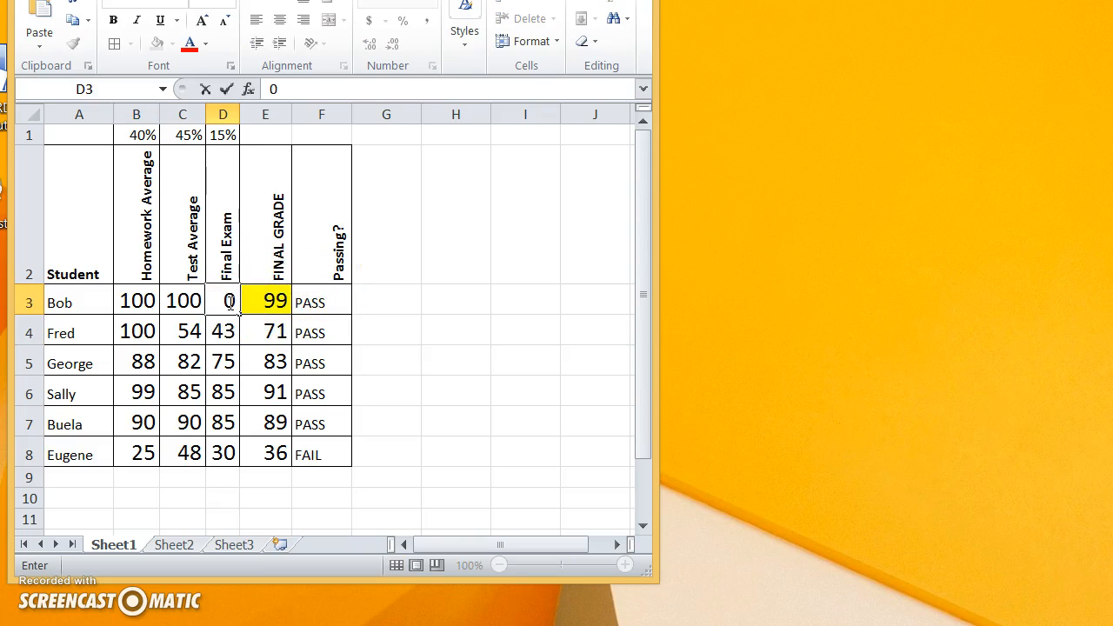
key("Return")
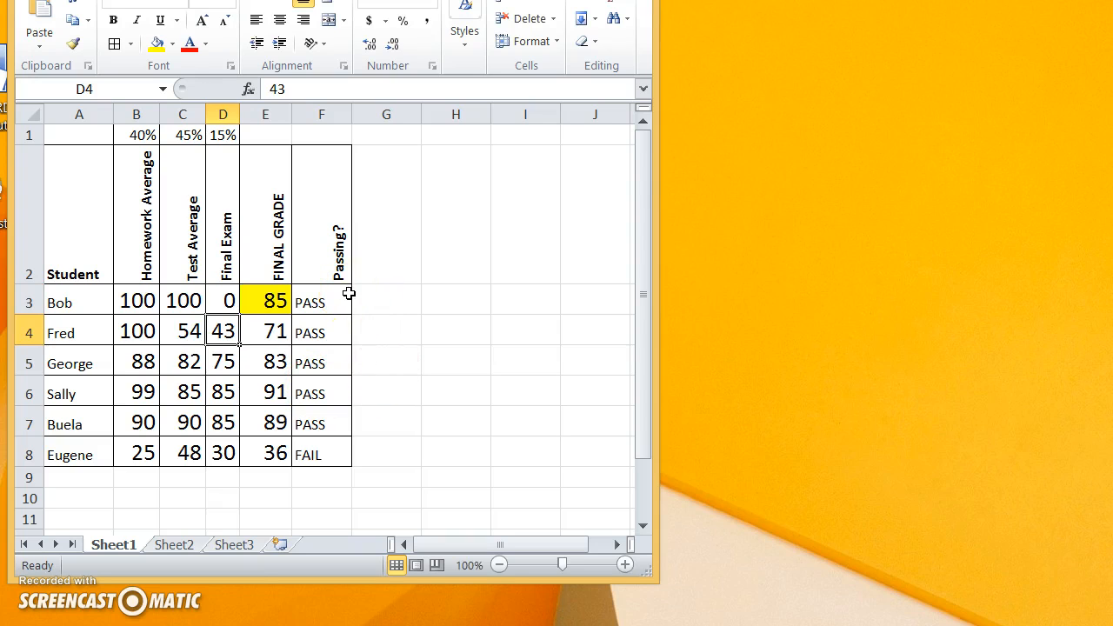
left_click(255, 305)
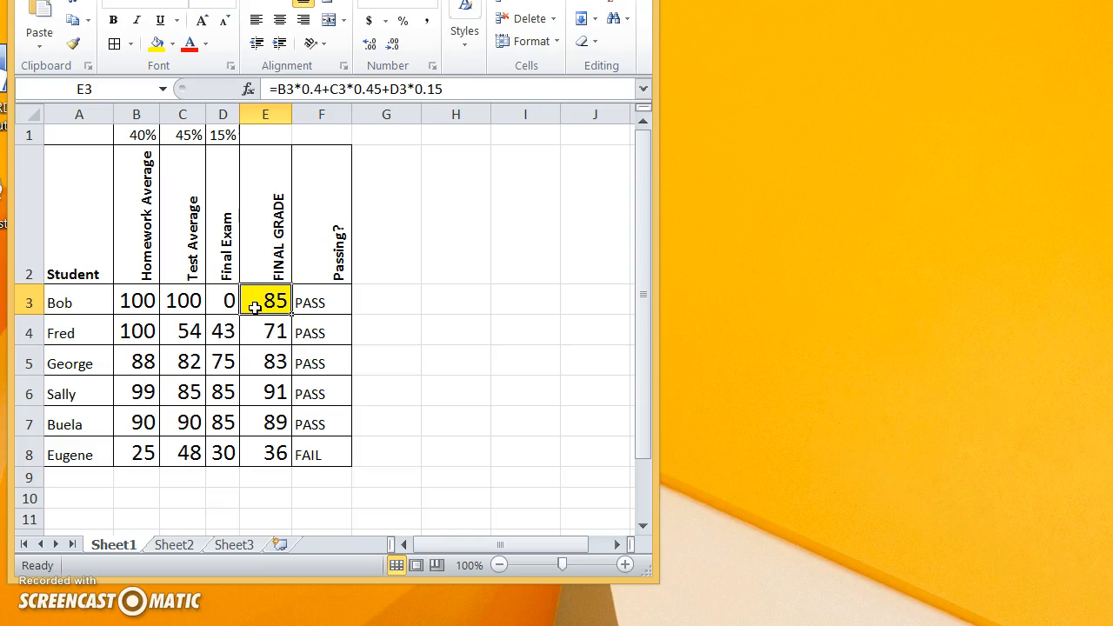
Set row 3's Test Average in C3 to 50 and check the final grade in E3 and pass/fail result in F3
left_click(184, 299)
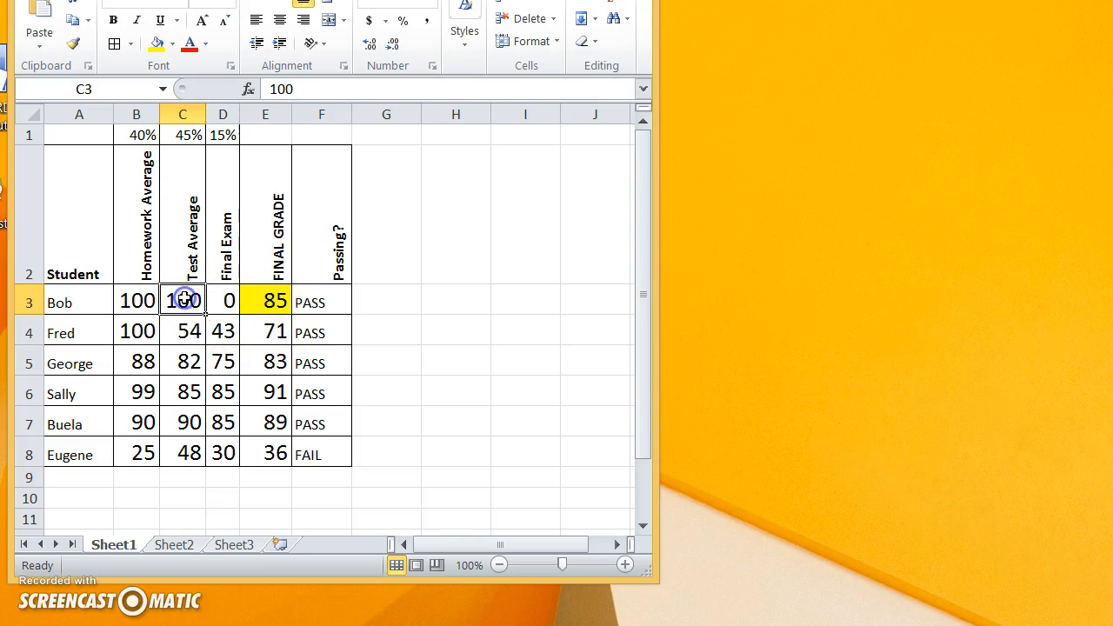
type("50")
key("Return")
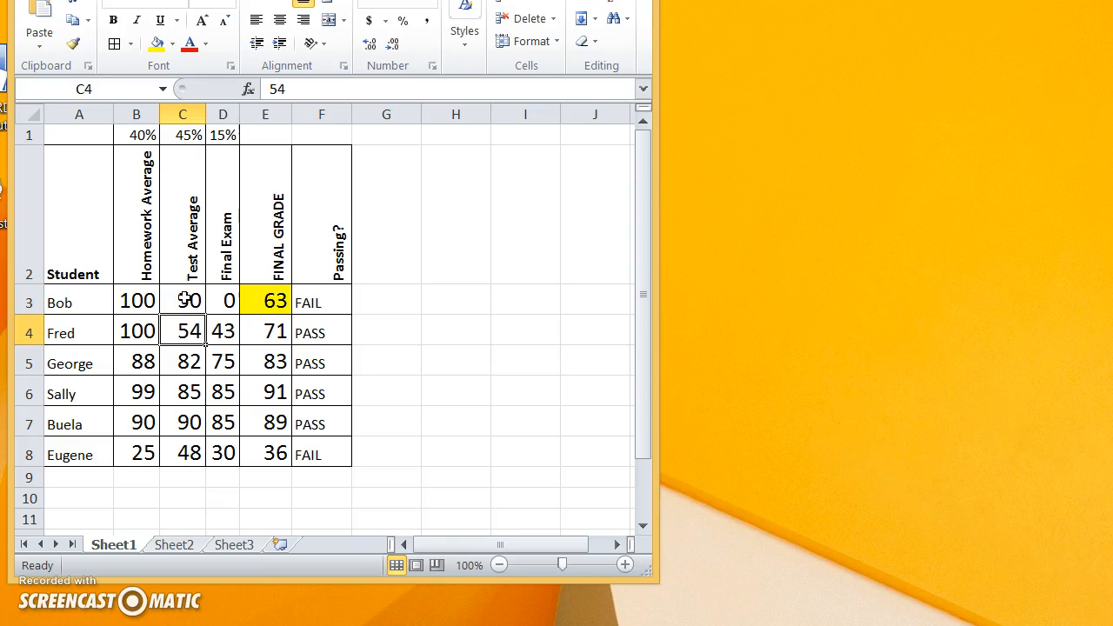
left_click(281, 300)
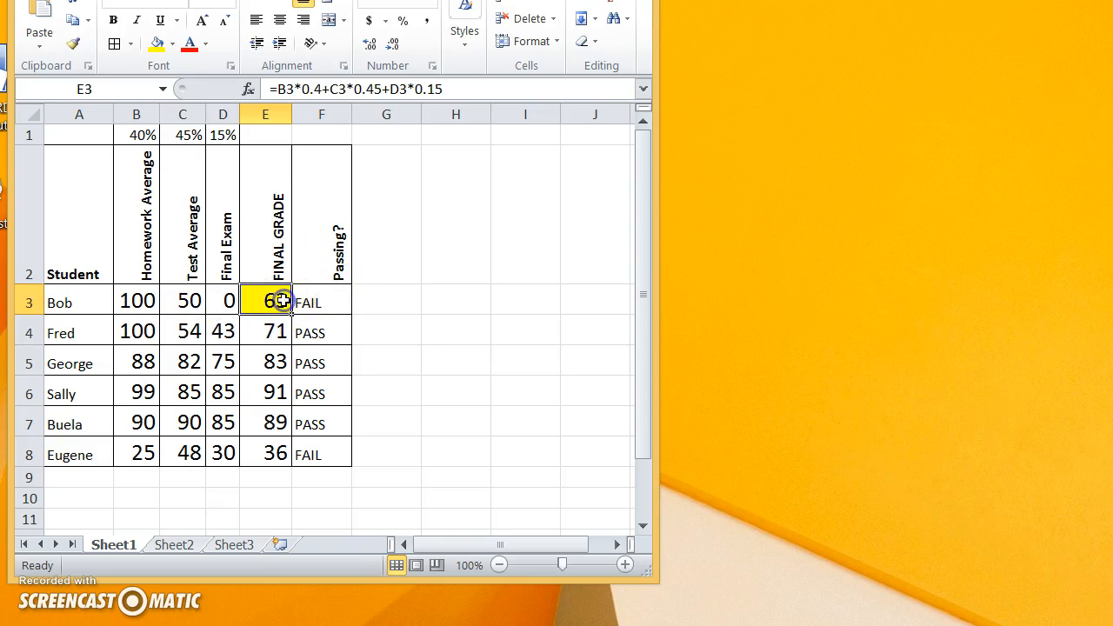
left_click(310, 300)
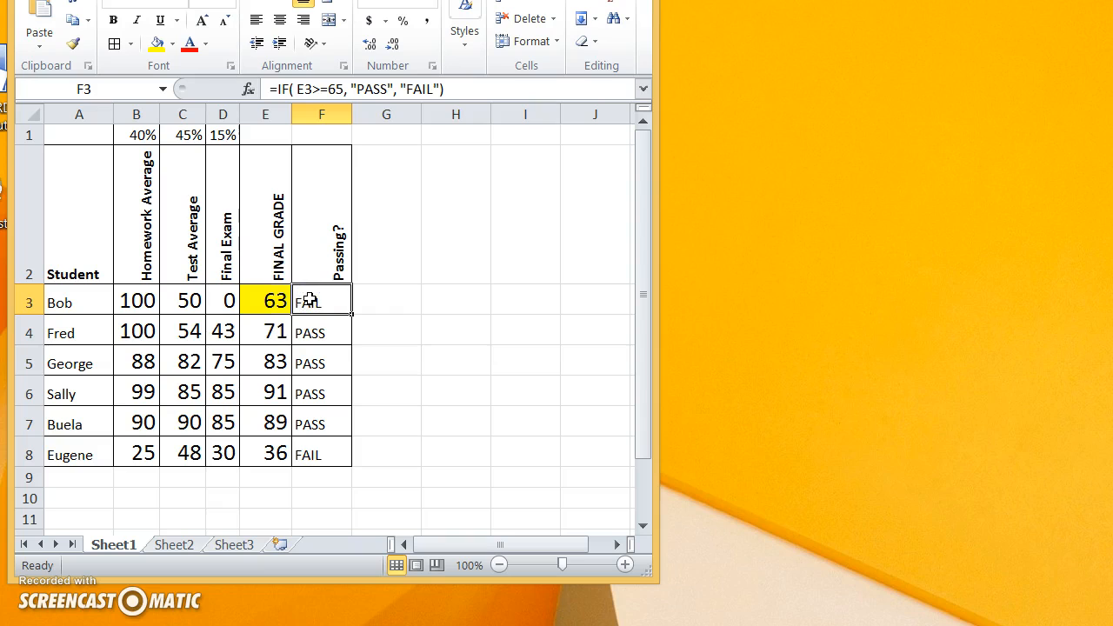